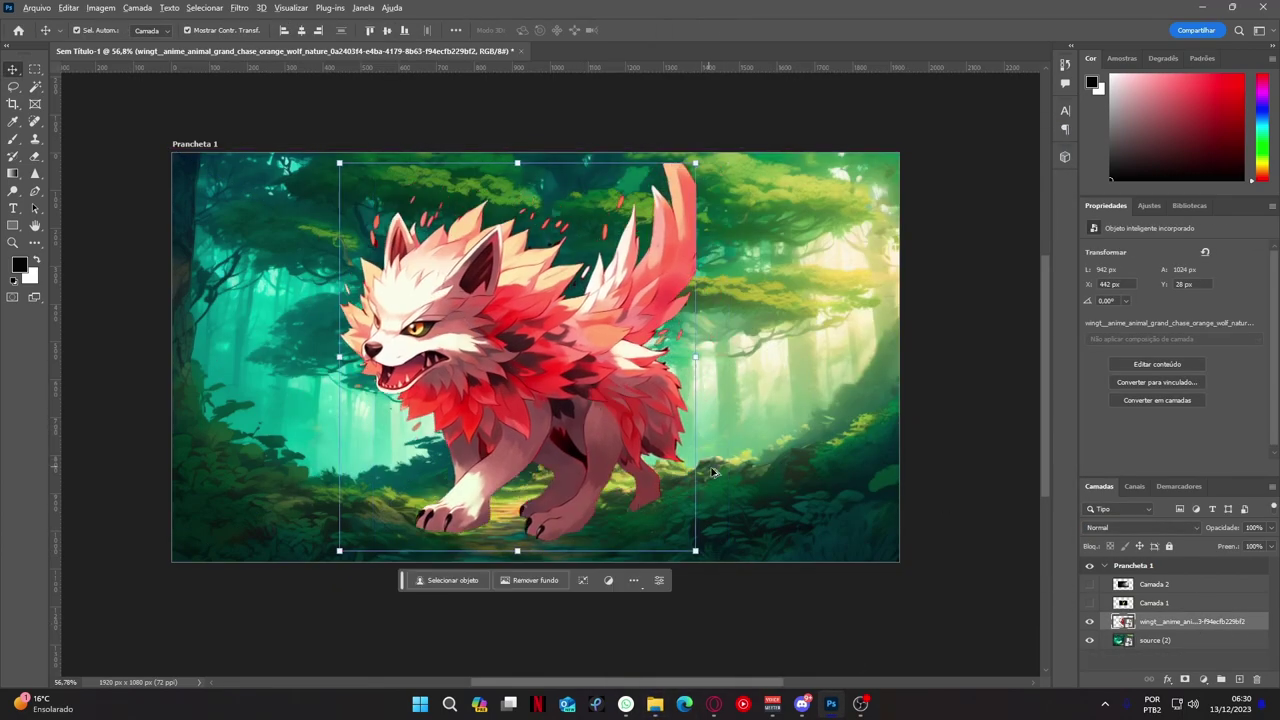
Make black the paint colour for cleaning the wolf's mask edges, and zoom in
key("x")
scroll(560, 425, "up", 3)
scroll(496, 411, "up", 3)
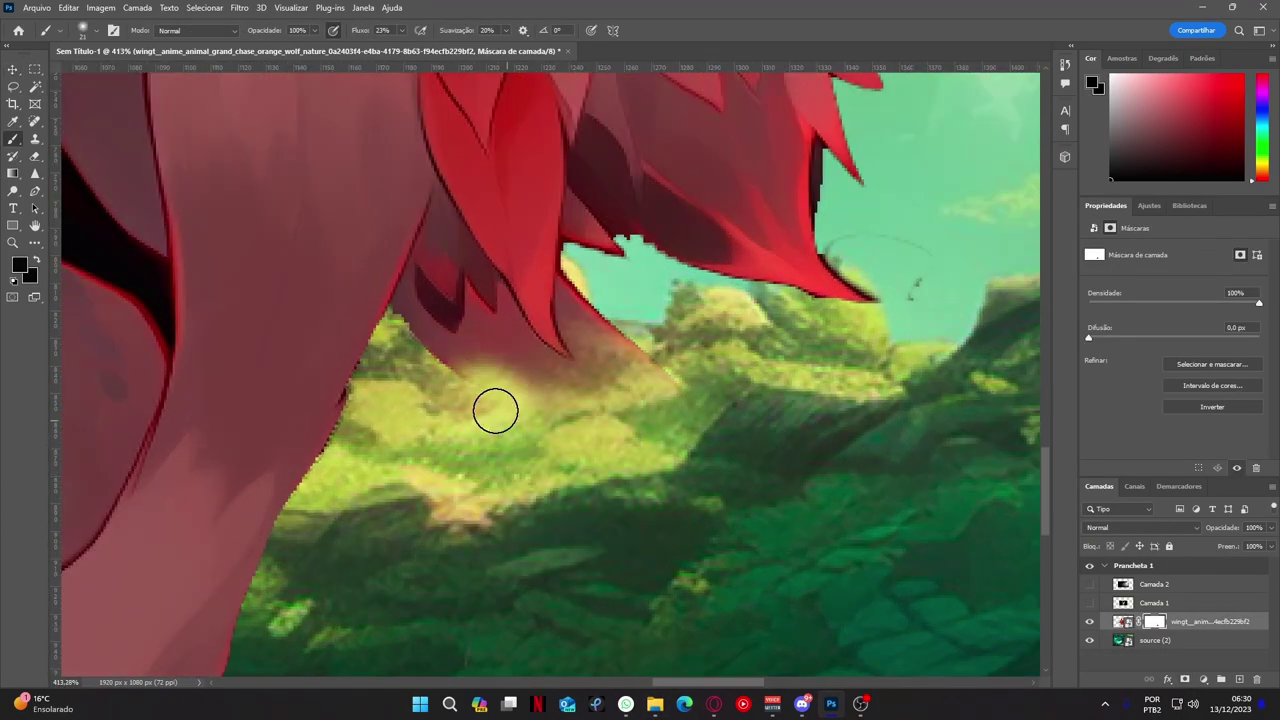
scroll(589, 297, "up", 3)
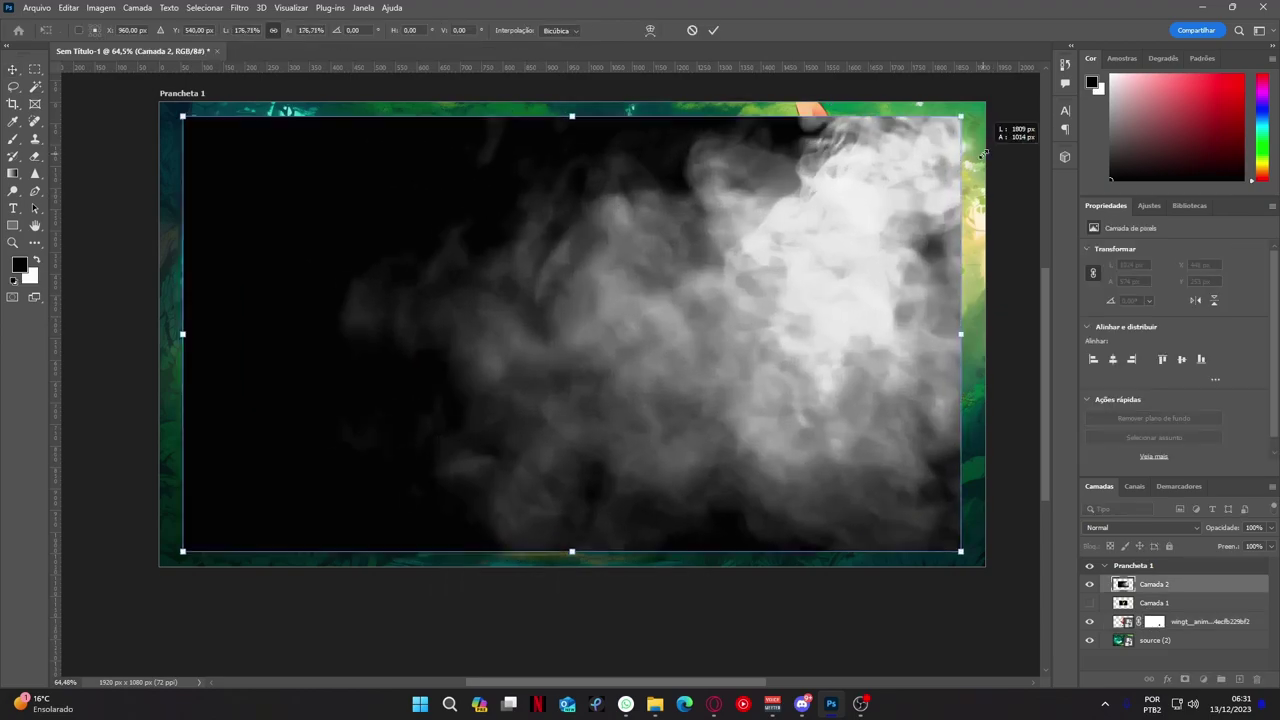
Scale the smoke image to cover the artboard and blend it in Luz Direta mode
left_click_drag(983, 152, 992, 97)
key("Return")
left_click(1142, 527)
left_click(1100, 486)
left_click(1142, 527)
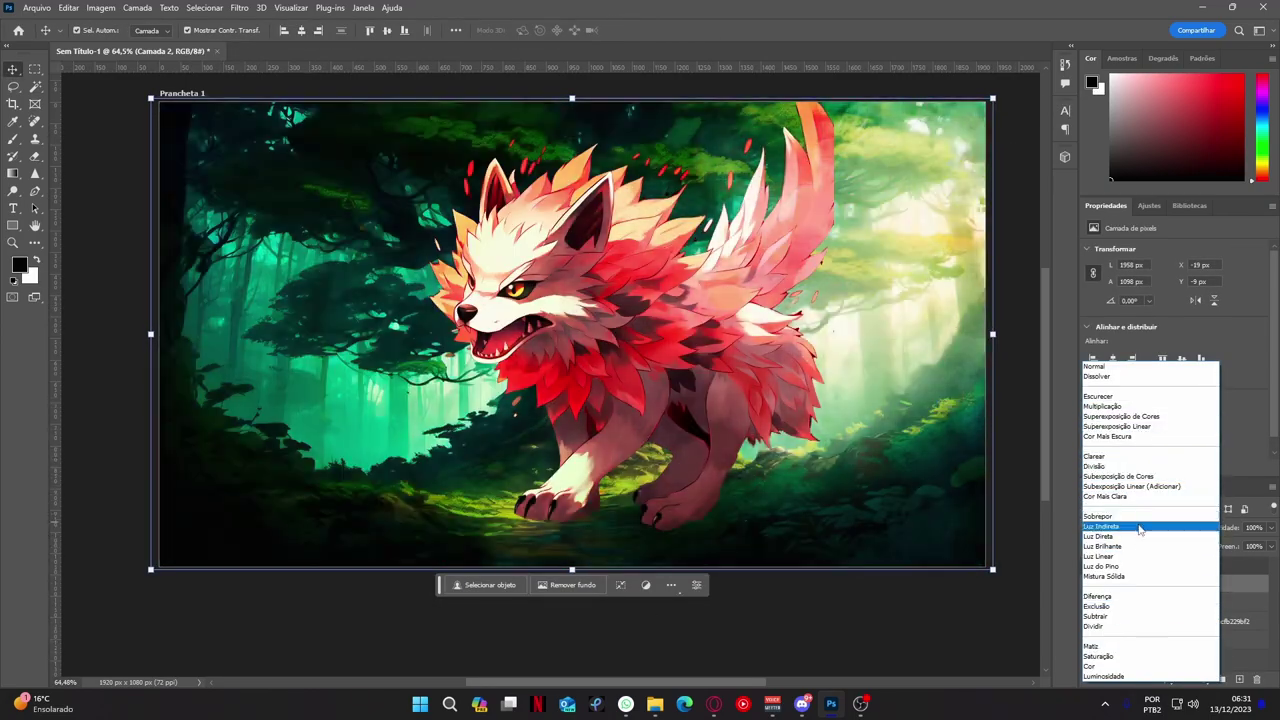
left_click(1100, 536)
Compare the scene with the smoke hidden, then rename the layer smoke
left_click(1090, 584)
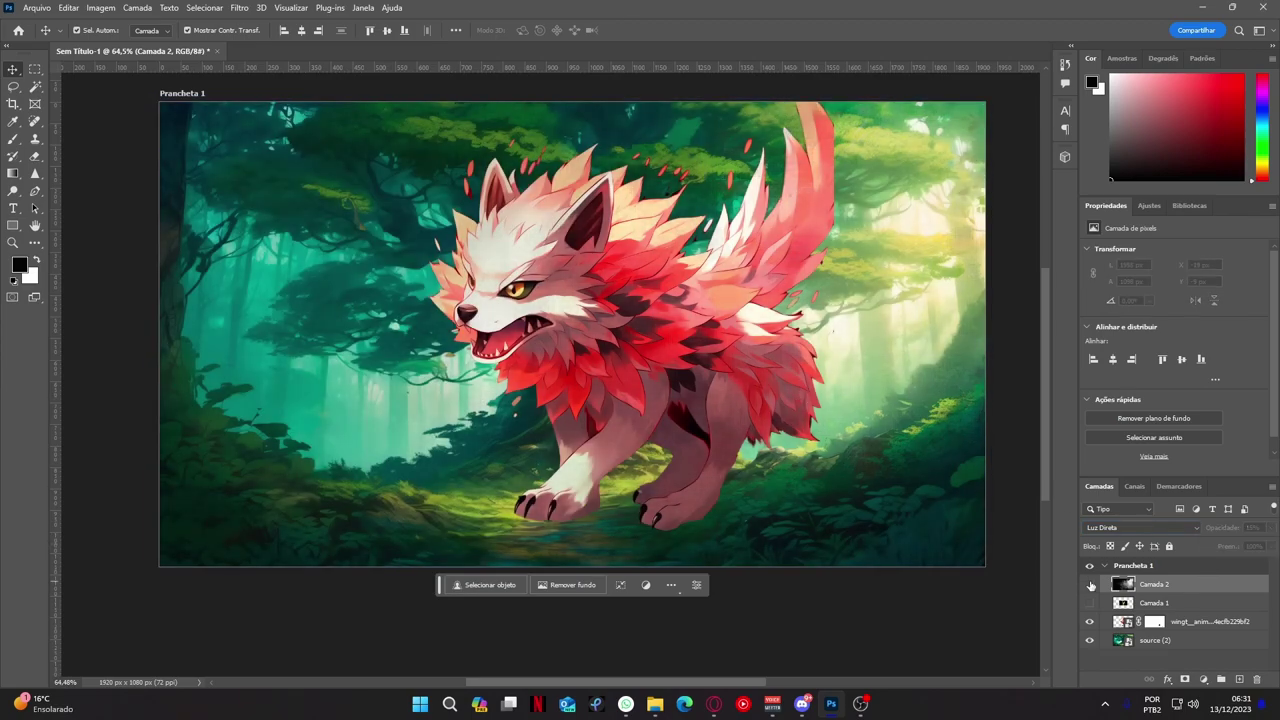
key("ctrl+minus")
double_click(1154, 584)
type("smoke")
key("Return")
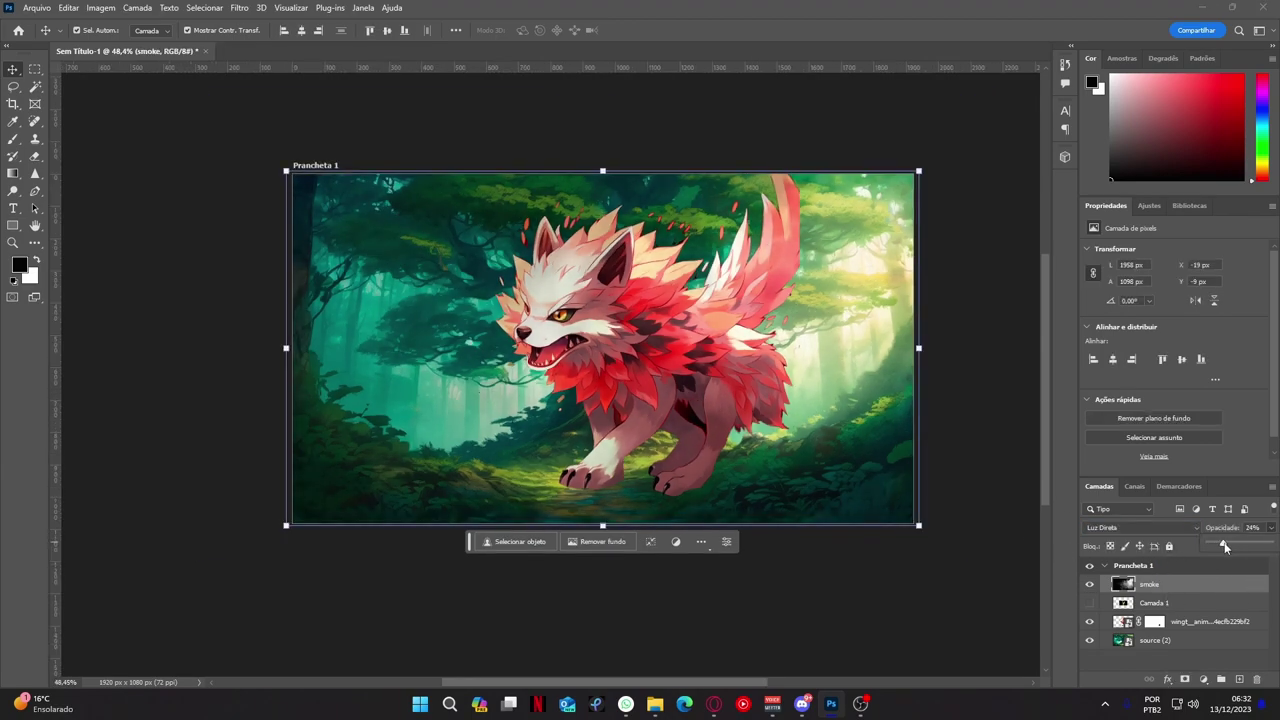
Flip the forest background layer horizontally
right_click(830, 416)
left_click(860, 447)
key("ctrl+t")
right_click(876, 425)
left_click(901, 443)
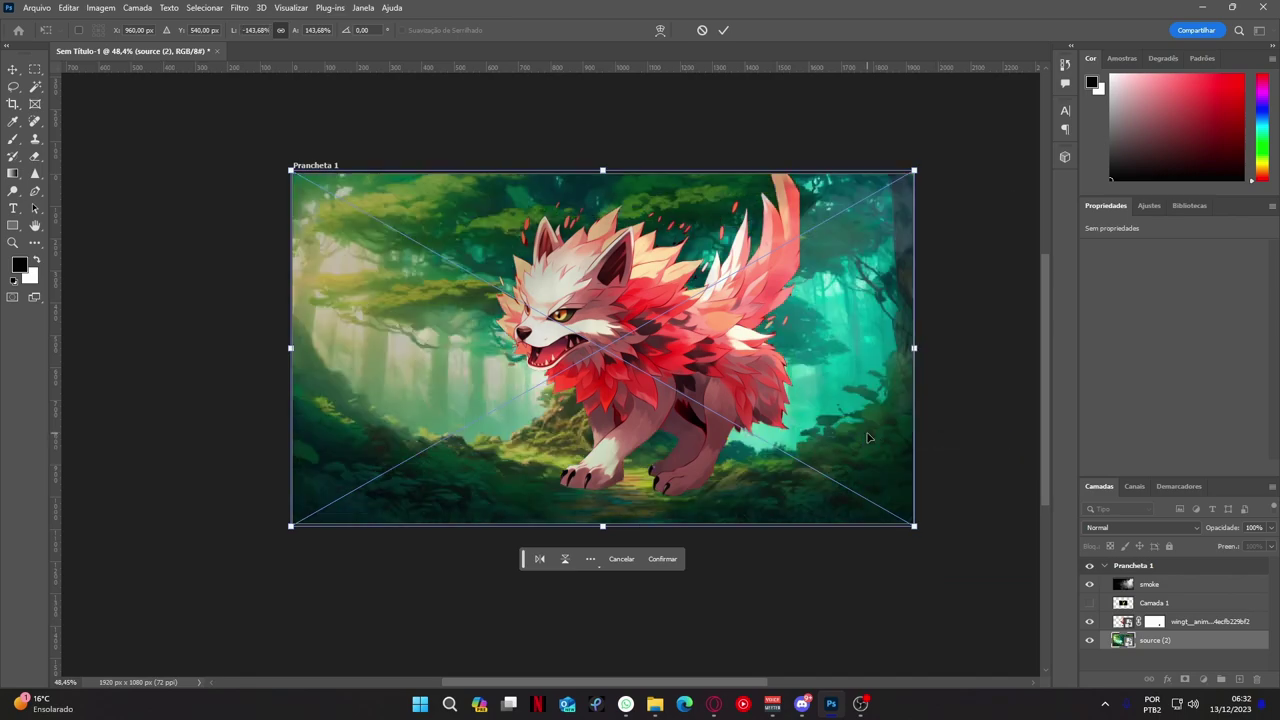
scroll(735, 374, "up", 2)
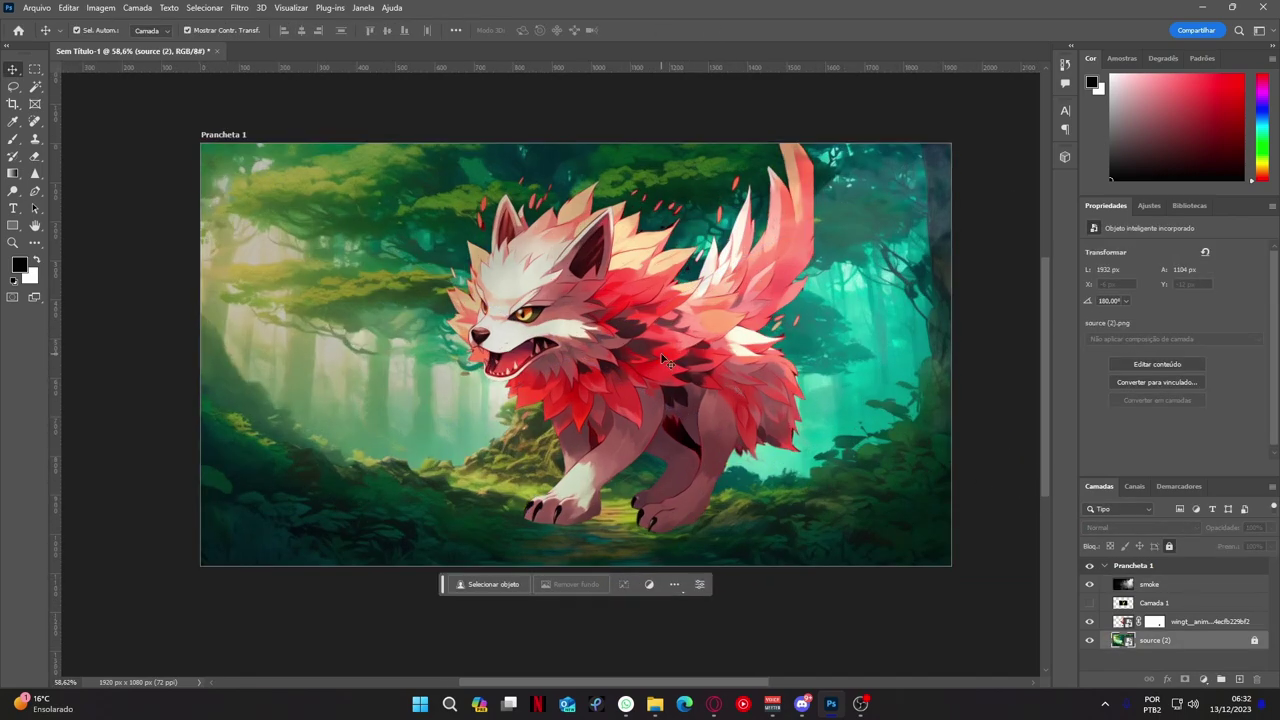
key("ctrl+z")
Group the wolf layer and rename it lobo
left_click(1165, 621)
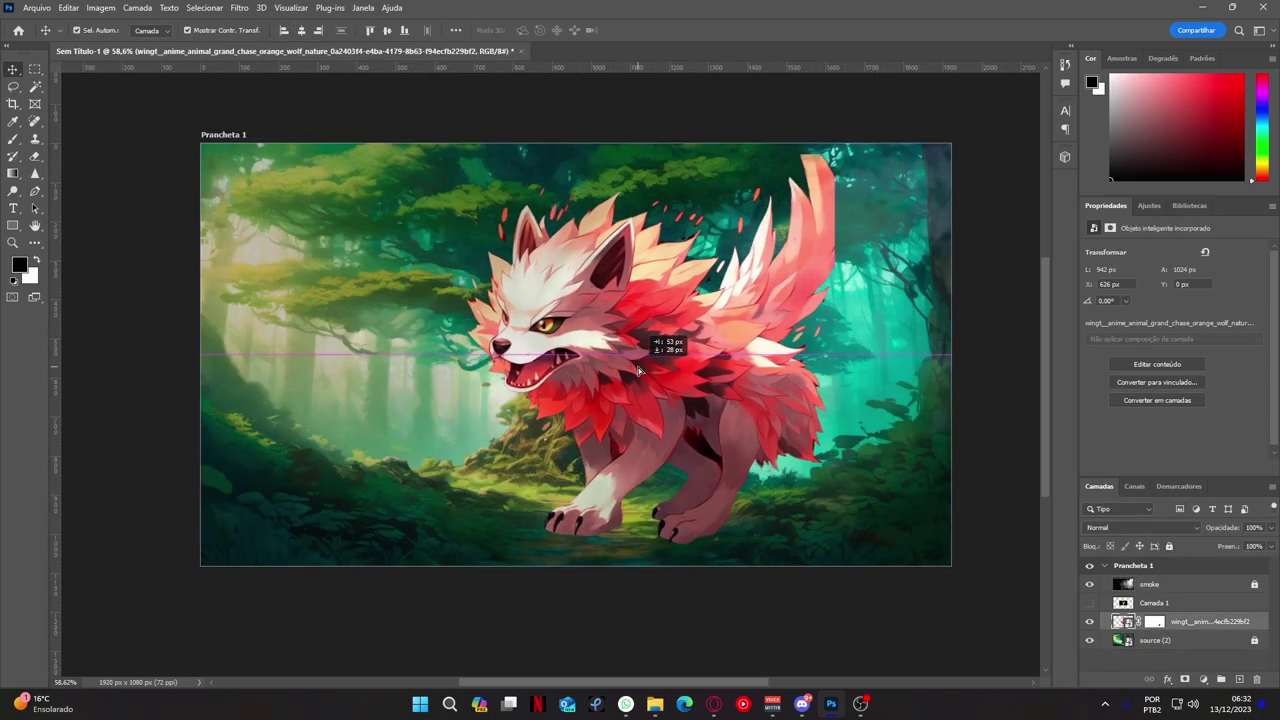
key("ctrl+g")
double_click(1215, 482)
type("lobo")
key("Return")
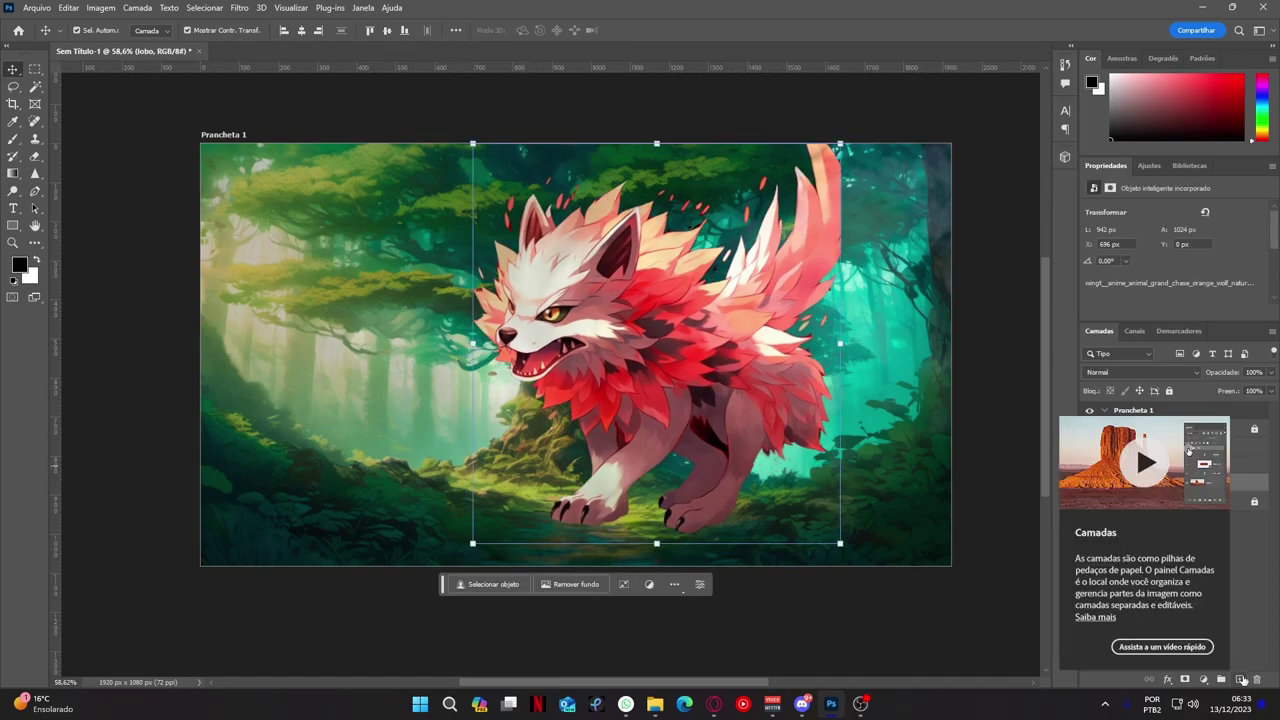
On a new layer, brush soft black shadows under the wolf's front and back paws
left_click(1239, 679, "ctrl")
key("b")
scroll(632, 525, "up", 4)
left_click_drag(560, 555, 456, 534)
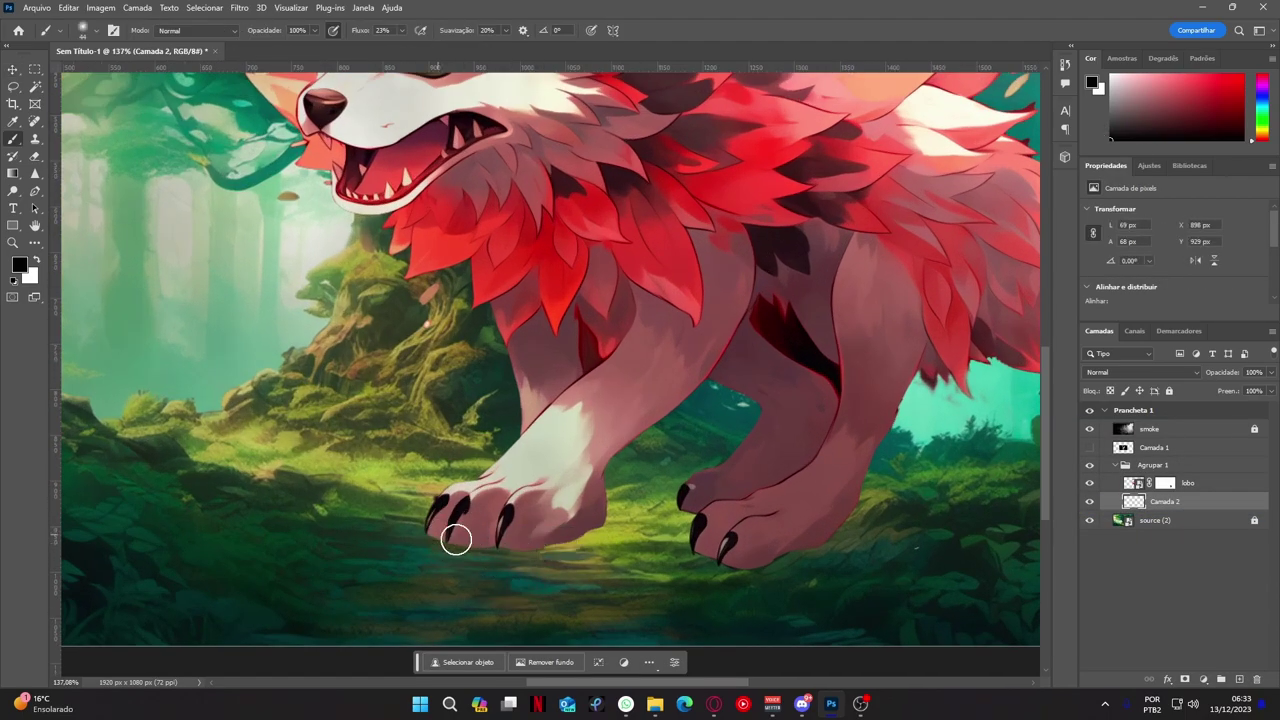
scroll(772, 537, "up", 2)
left_click_drag(668, 500, 703, 520)
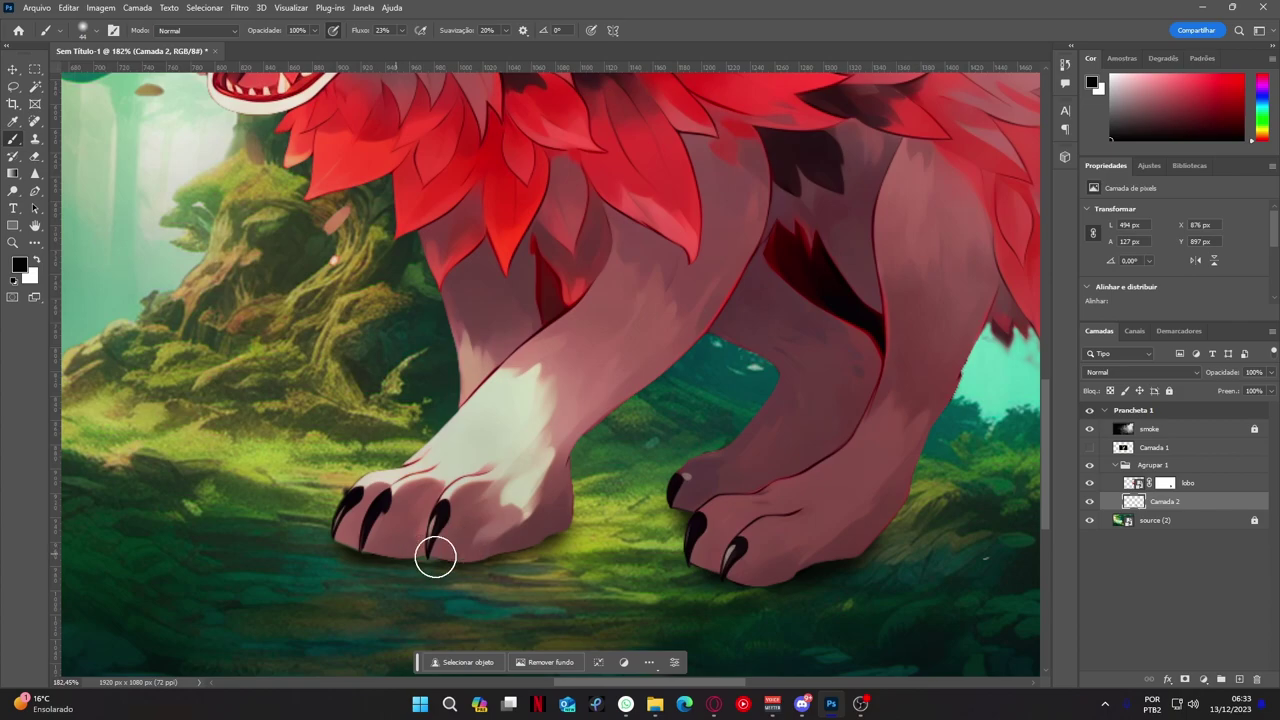
scroll(654, 517, "down", 2)
scroll(654, 517, "down", 2)
scroll(654, 517, "down", 1)
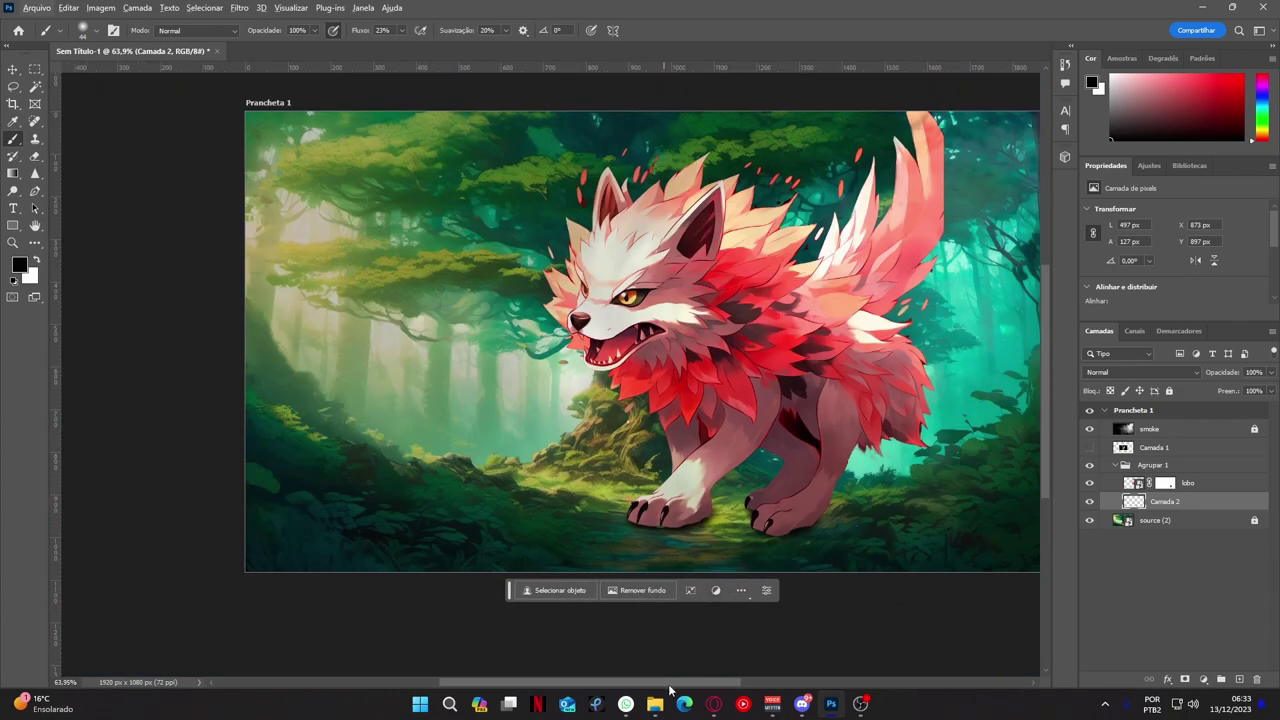
scroll(654, 517, "down", 1)
left_click(1213, 480)
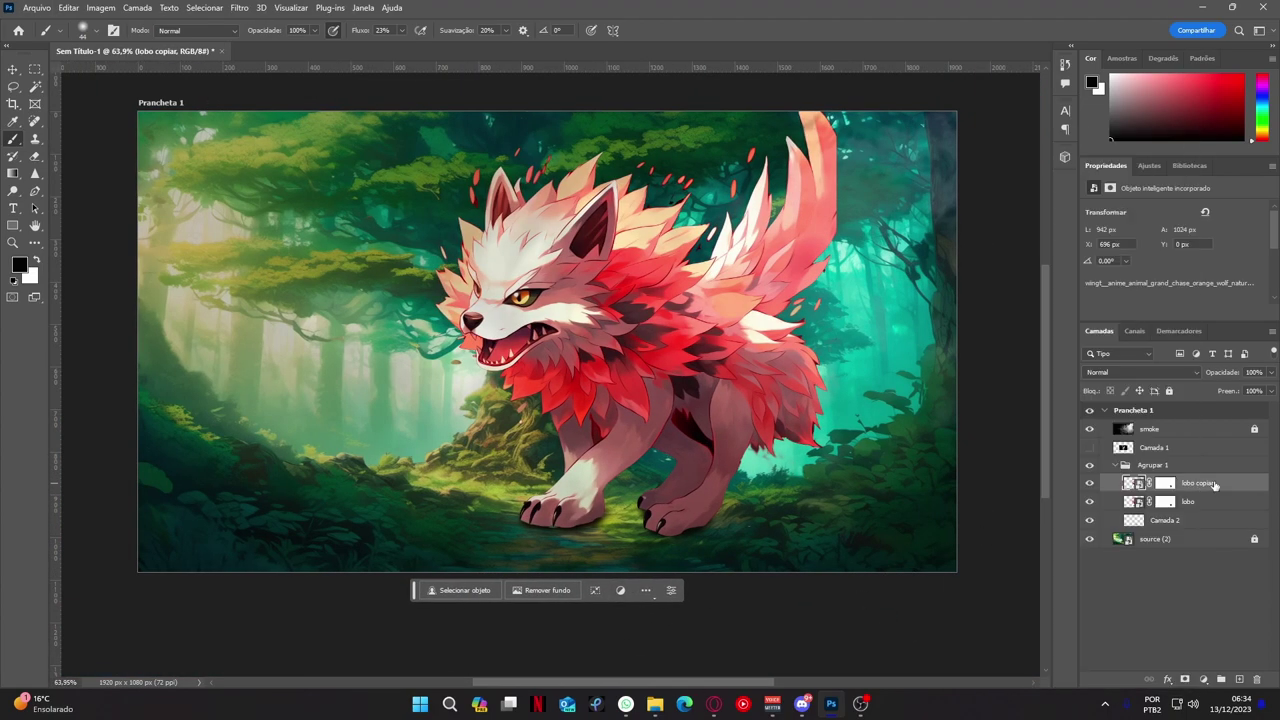
Make a solid black copy of the wolf, flipped and rotated along the ground under the paws
key("ctrl+alt+u")
key("Return")
key("ctrl+t")
left_click(838, 624)
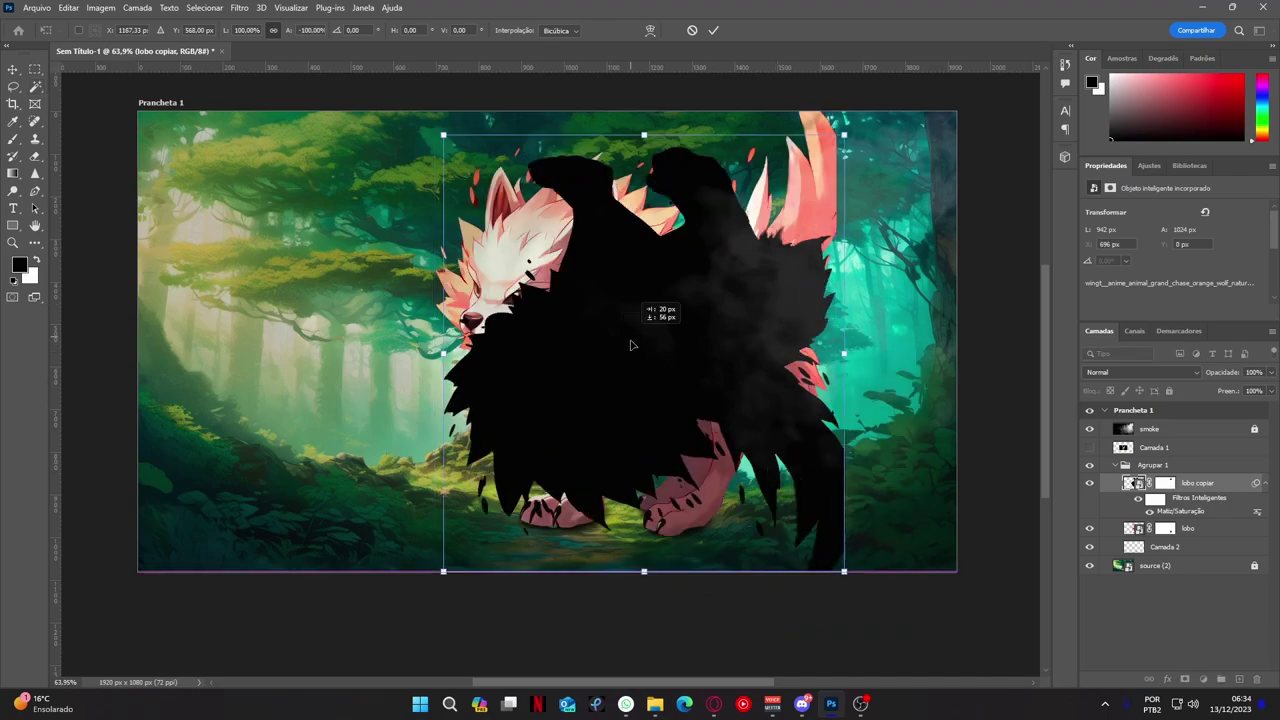
left_click_drag(630, 345, 749, 583)
mouse_move(850, 626)
left_mouse_down()
mouse_move(742, 648)
mouse_move(780, 357)
left_mouse_up()
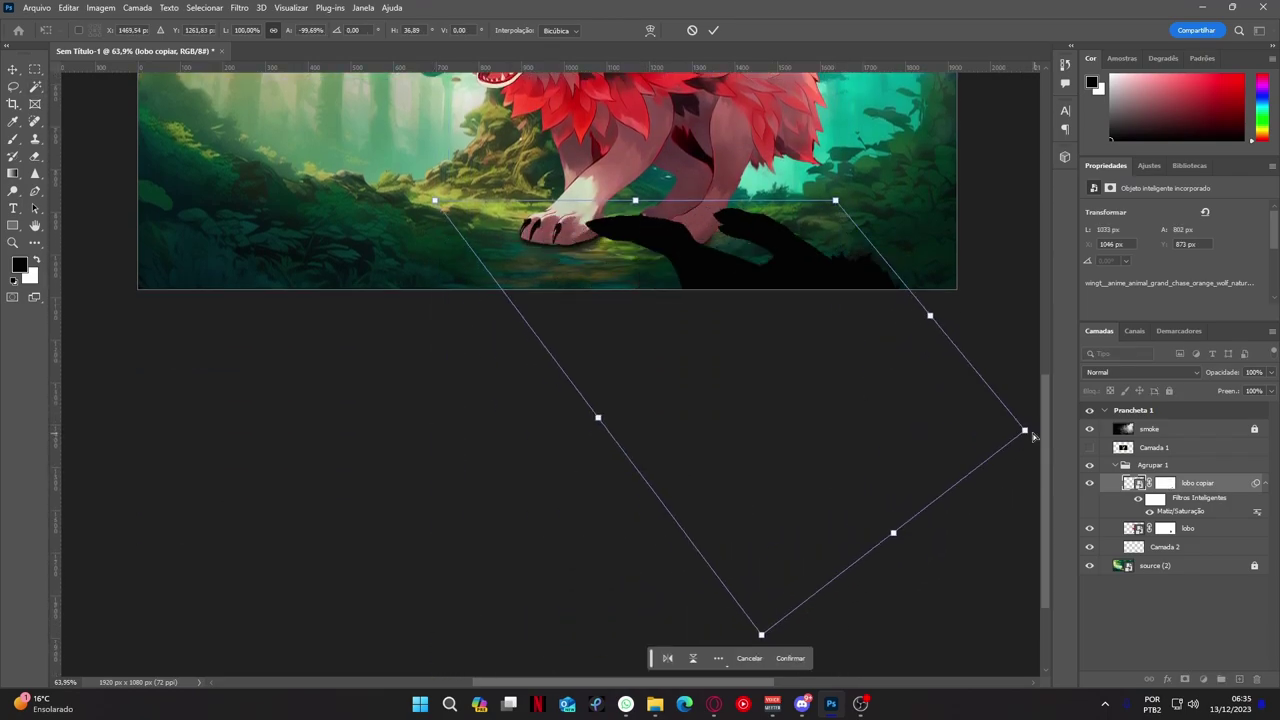
Gaussian-blur the black copy into a soft shadow and place it beneath the wolf
left_click(239, 7)
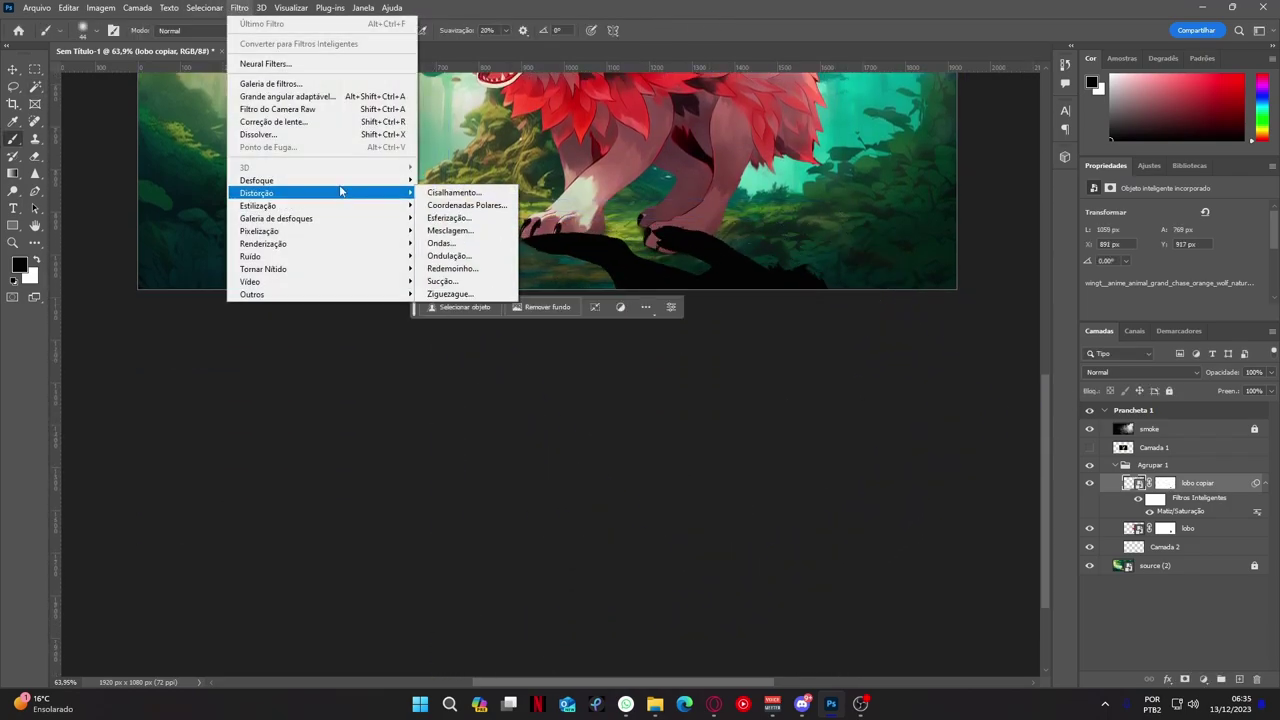
left_click(470, 205)
key("Return")
key("b")
key("ctrl+bracketleft")
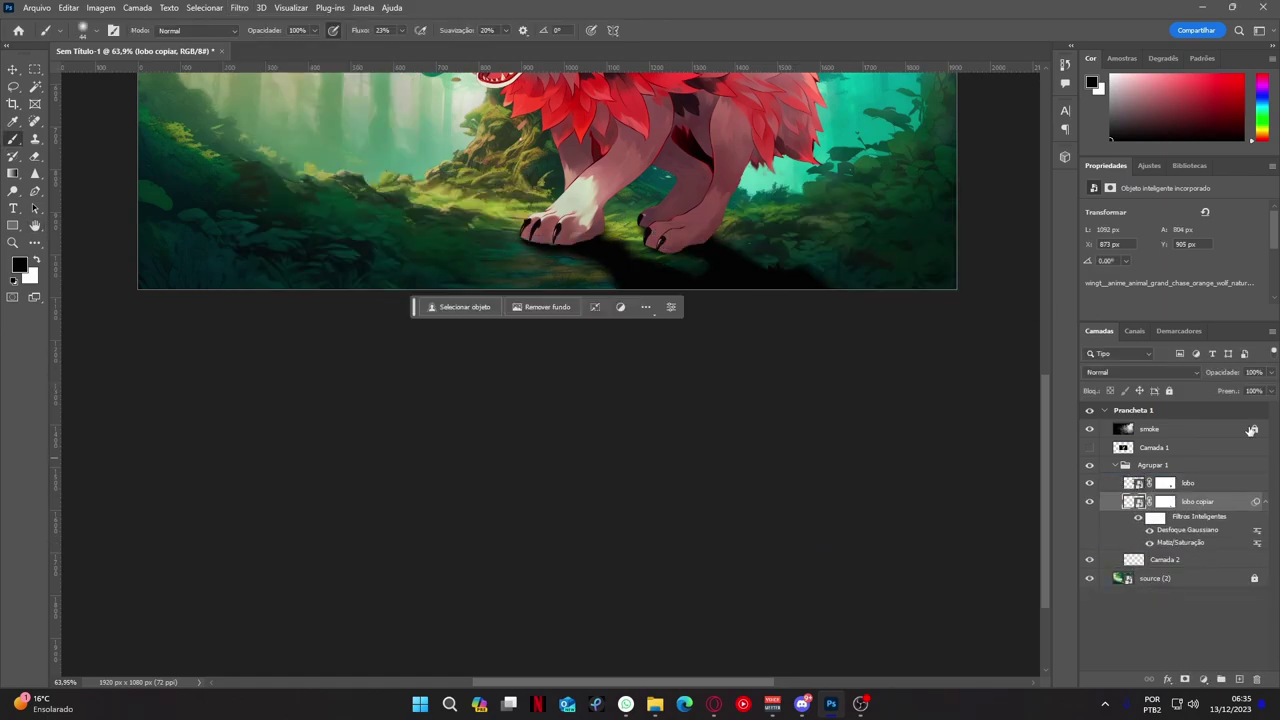
scroll(843, 294, "down", 2)
left_click(1203, 679)
Add an exposure adjustment and name the shadow layers sombra a and sombra b
left_click(1185, 530)
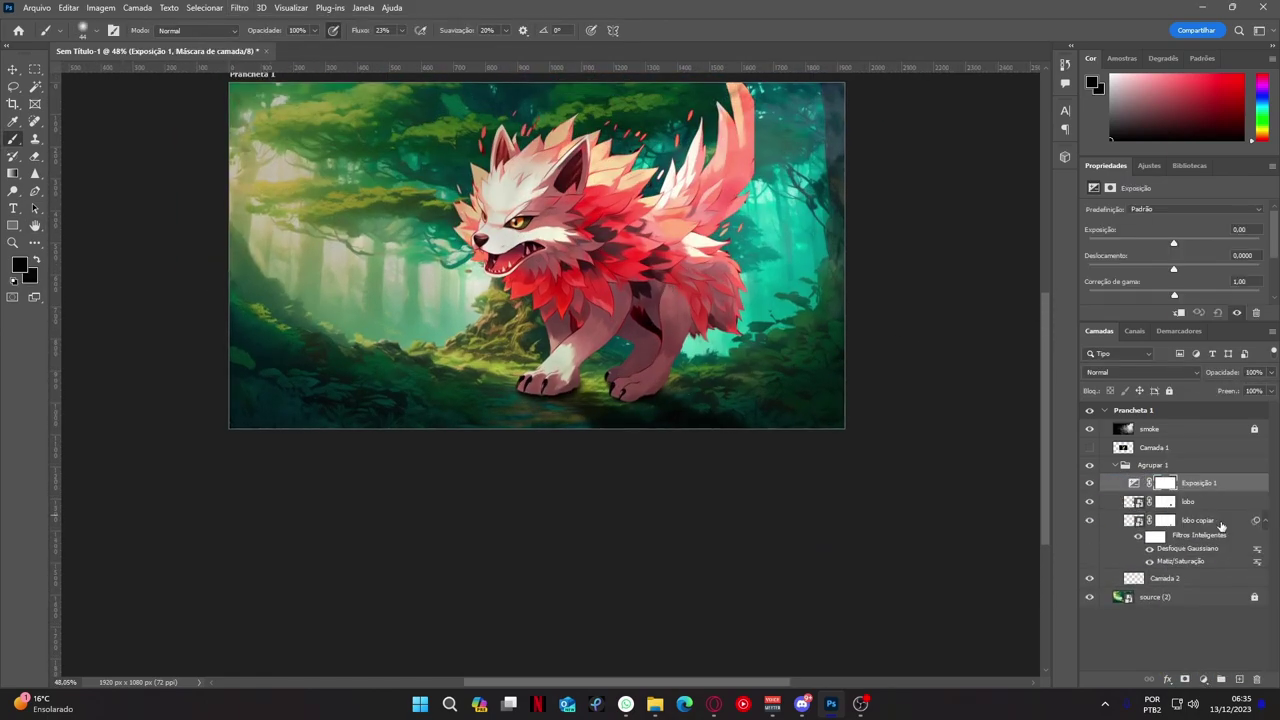
double_click(1210, 520)
type("a")
key("Tab")
type("so")
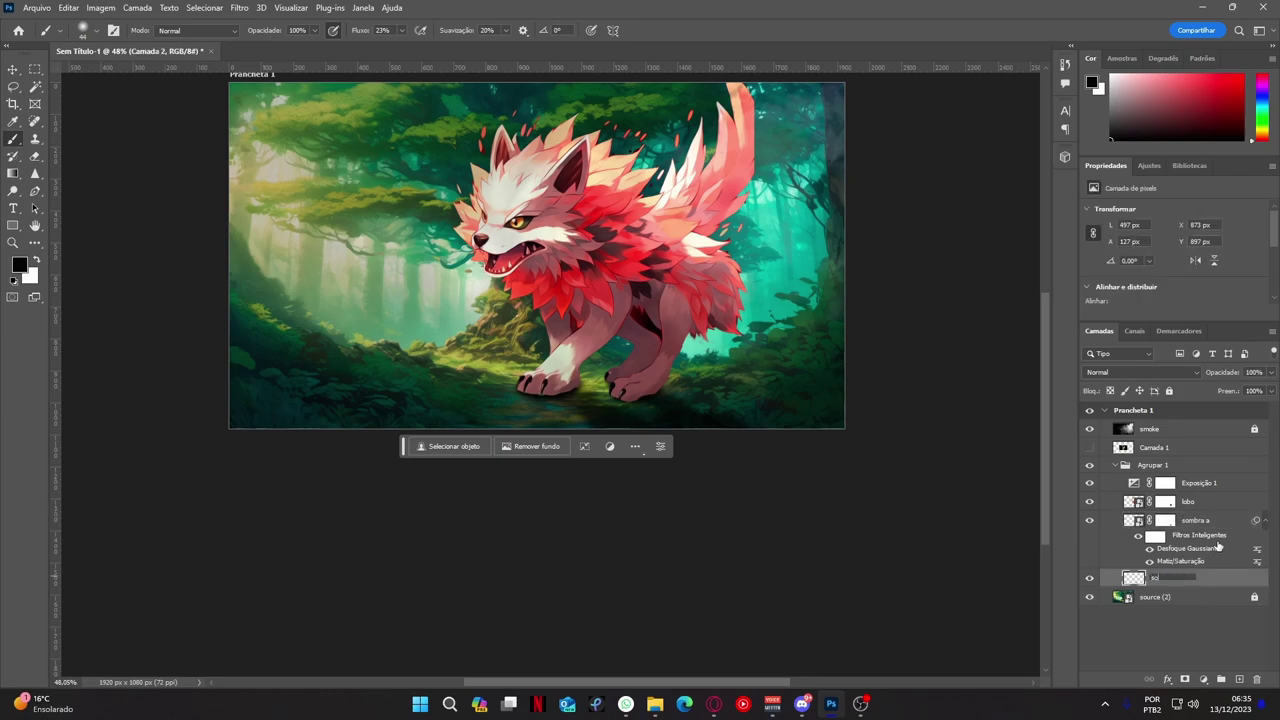
type("mbra b")
Add a gradient map to the wolf with a green colour stop
left_click(1200, 483)
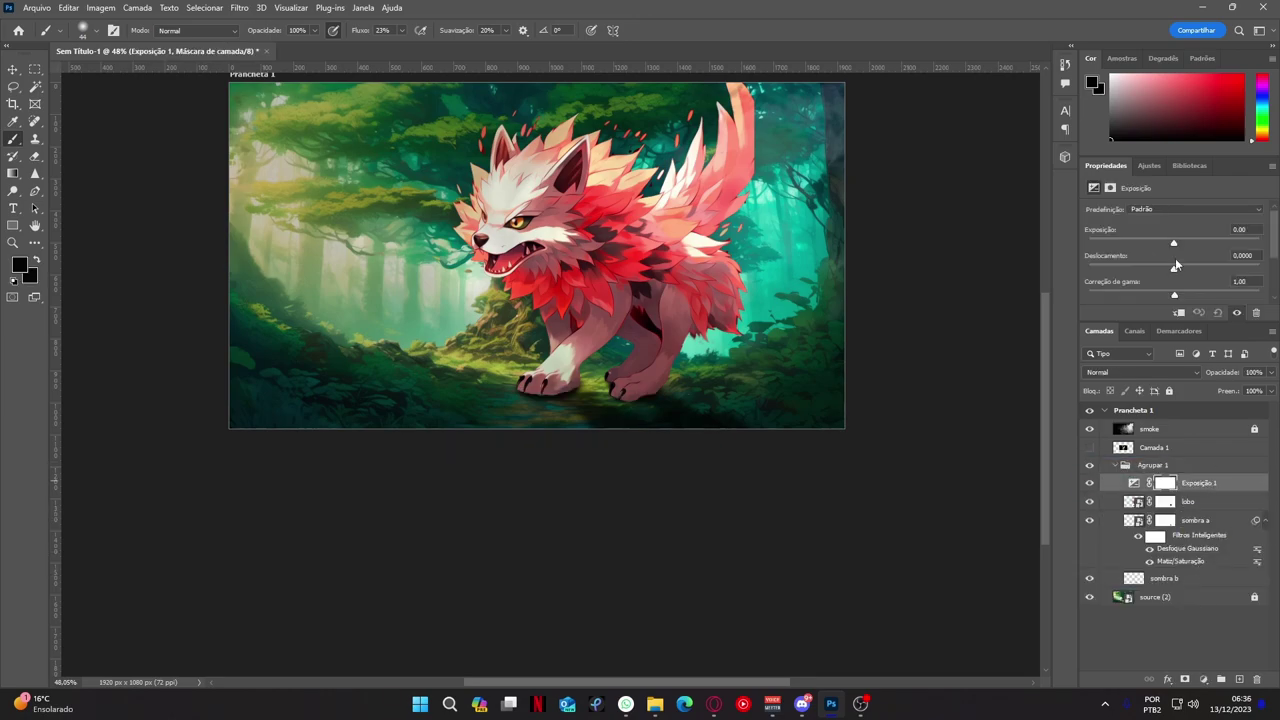
right_click(1178, 474)
left_click(1128, 580)
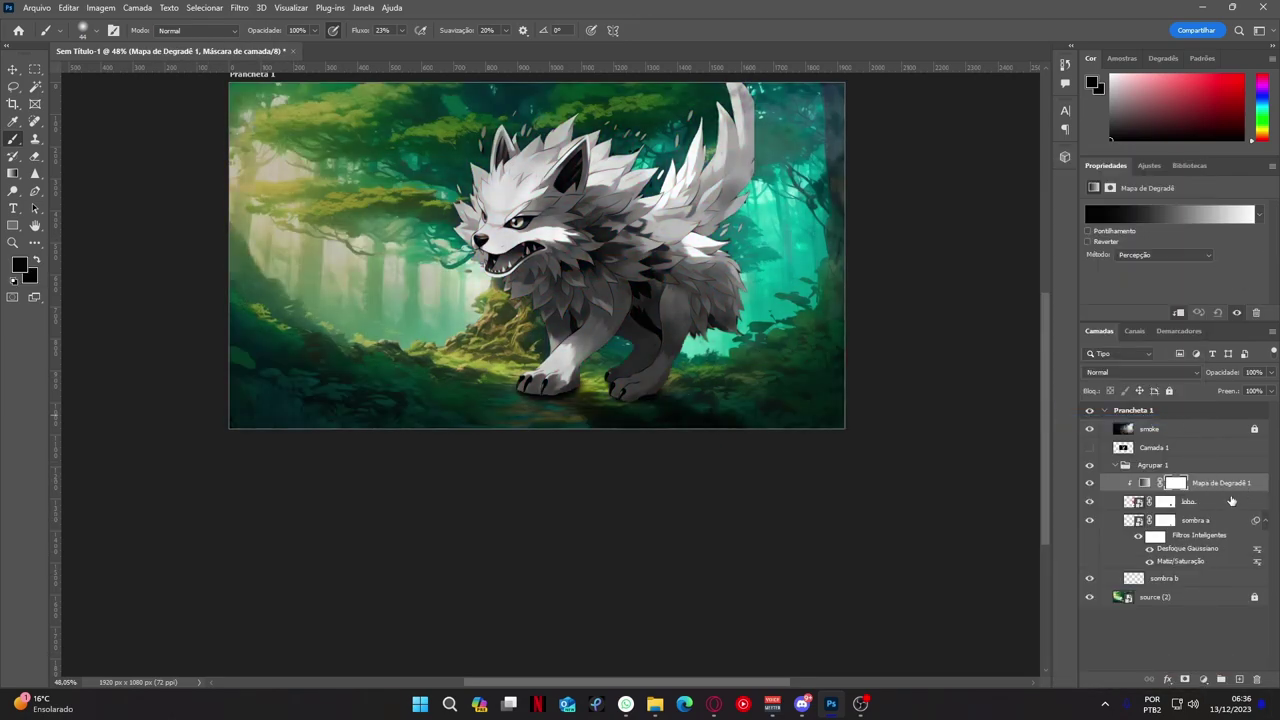
left_click(1112, 226)
left_click(866, 443)
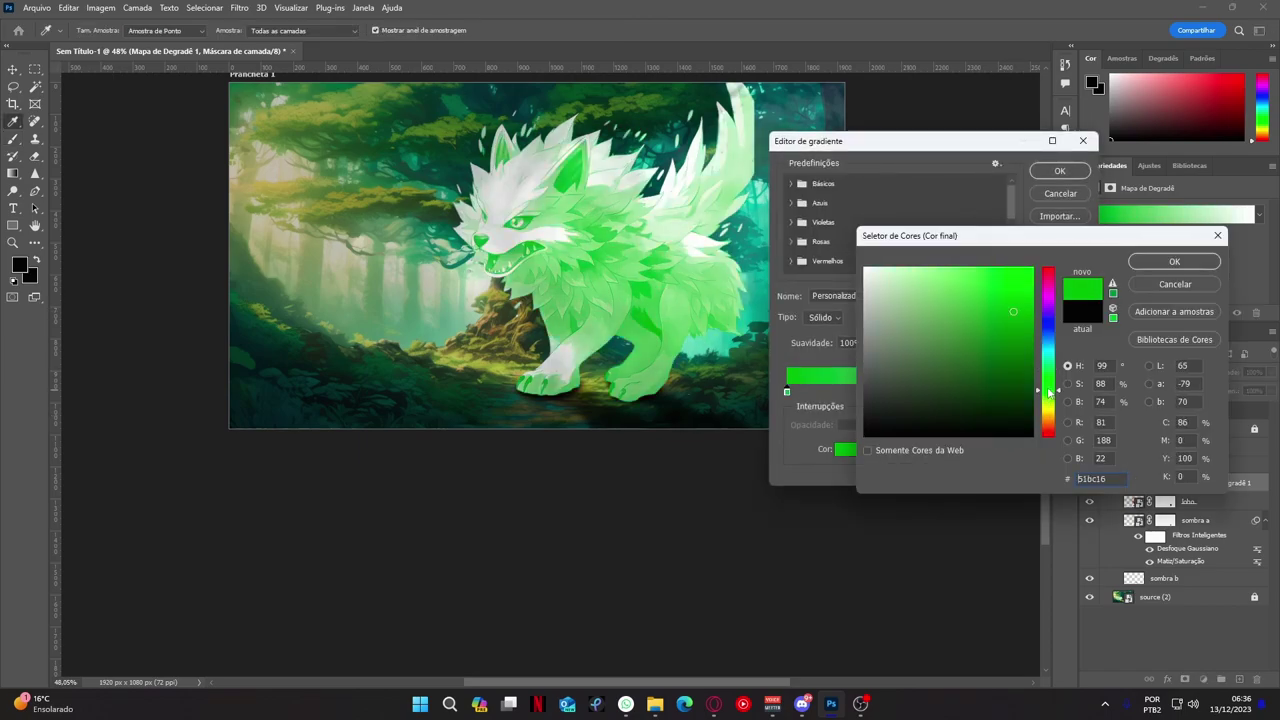
left_click(1174, 261)
left_click(1047, 365)
left_click(994, 356)
Set the gradient map's blend mode to Luz Indireta
left_click(1174, 261)
left_click(1059, 170)
left_click(1140, 372)
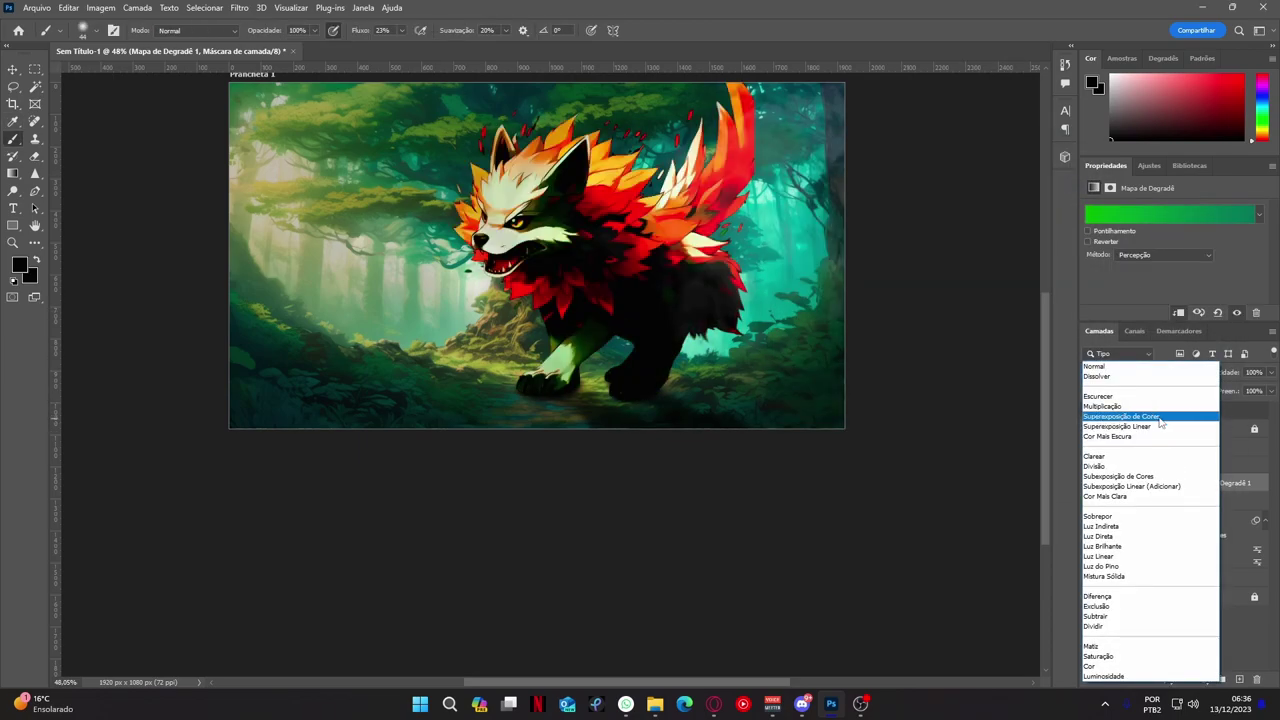
left_click(1135, 530)
Add a darkening exposure adjustment with an inverted mask and white as paint colour
left_click(1203, 679)
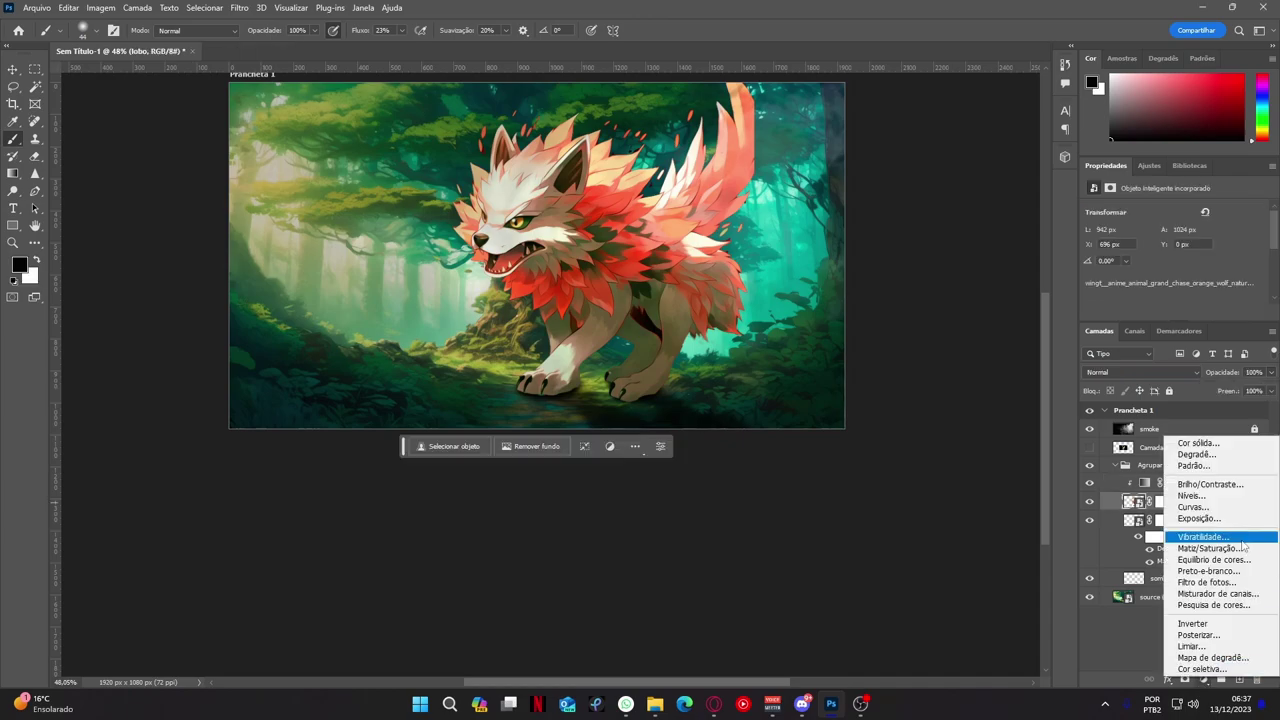
left_click(1110, 534)
left_click_drag(1174, 243, 1141, 246)
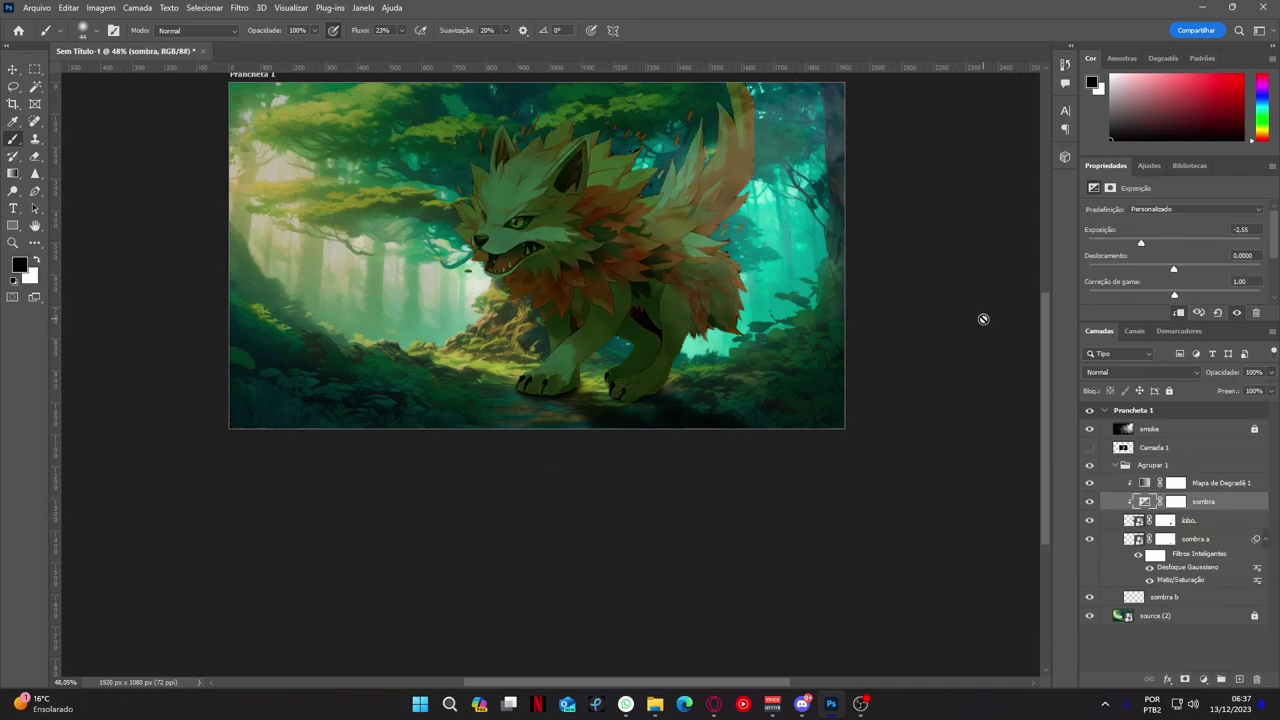
key("ctrl+i")
key("x")
Paint the darkening back onto the wolf's body, back, tail and shoulder
scroll(700, 211, "up", 3, "alt")
mouse_move(586, 520)
left_mouse_down()
mouse_move(651, 429)
mouse_move(646, 261)
mouse_move(531, 414)
mouse_move(387, 537)
left_mouse_up()
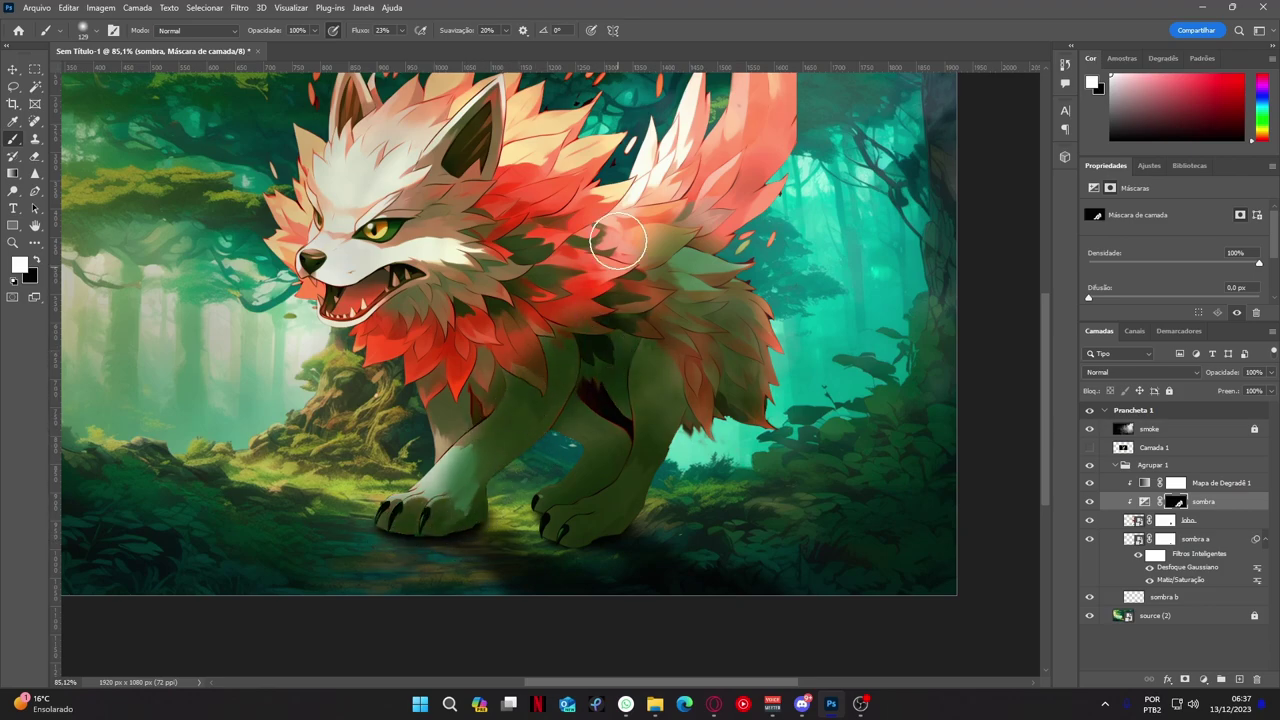
left_click_drag(618, 241, 708, 224)
scroll(800, 134, "up", 1)
mouse_move(800, 134)
left_mouse_down()
mouse_move(720, 357)
mouse_move(786, 289)
mouse_move(720, 360)
mouse_move(444, 387)
left_mouse_up()
scroll(678, 380, "up", 1, "alt")
scroll(463, 517, "down", 1)
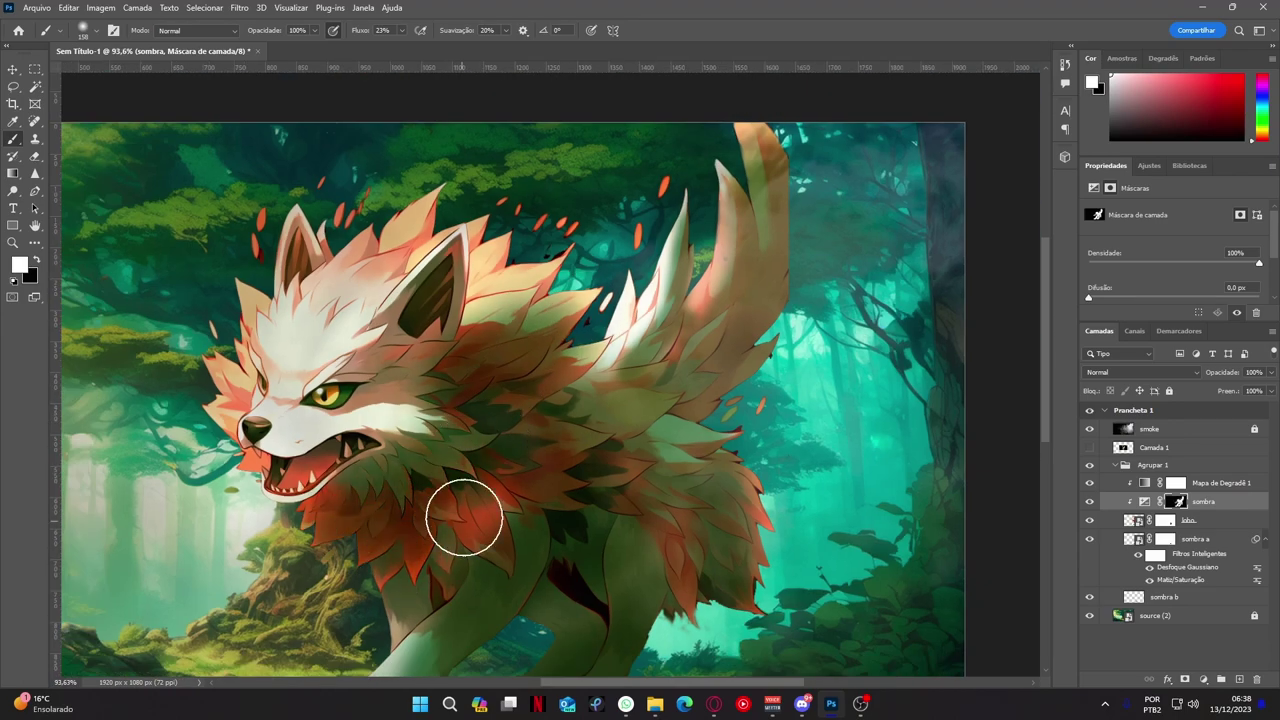
scroll(394, 542, "down", 2)
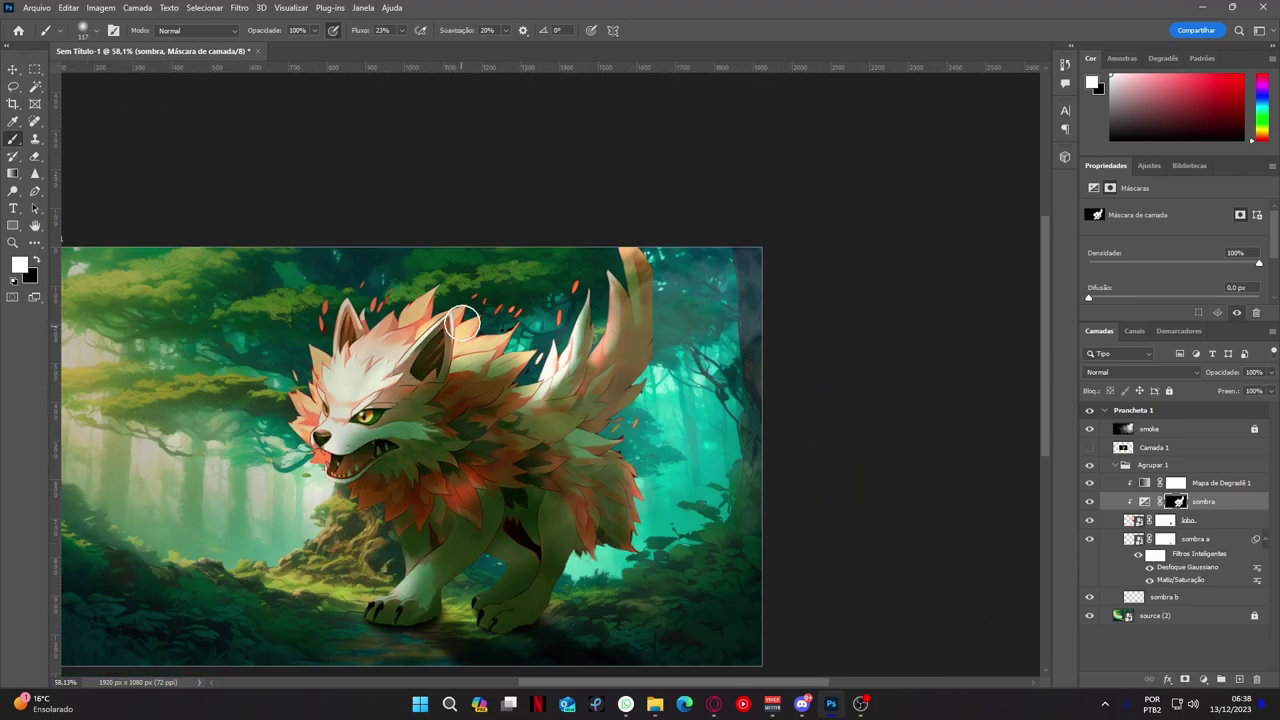
scroll(411, 342, "up", 1, "alt")
scroll(543, 366, "down", 1)
scroll(391, 520, "down", 1, "alt")
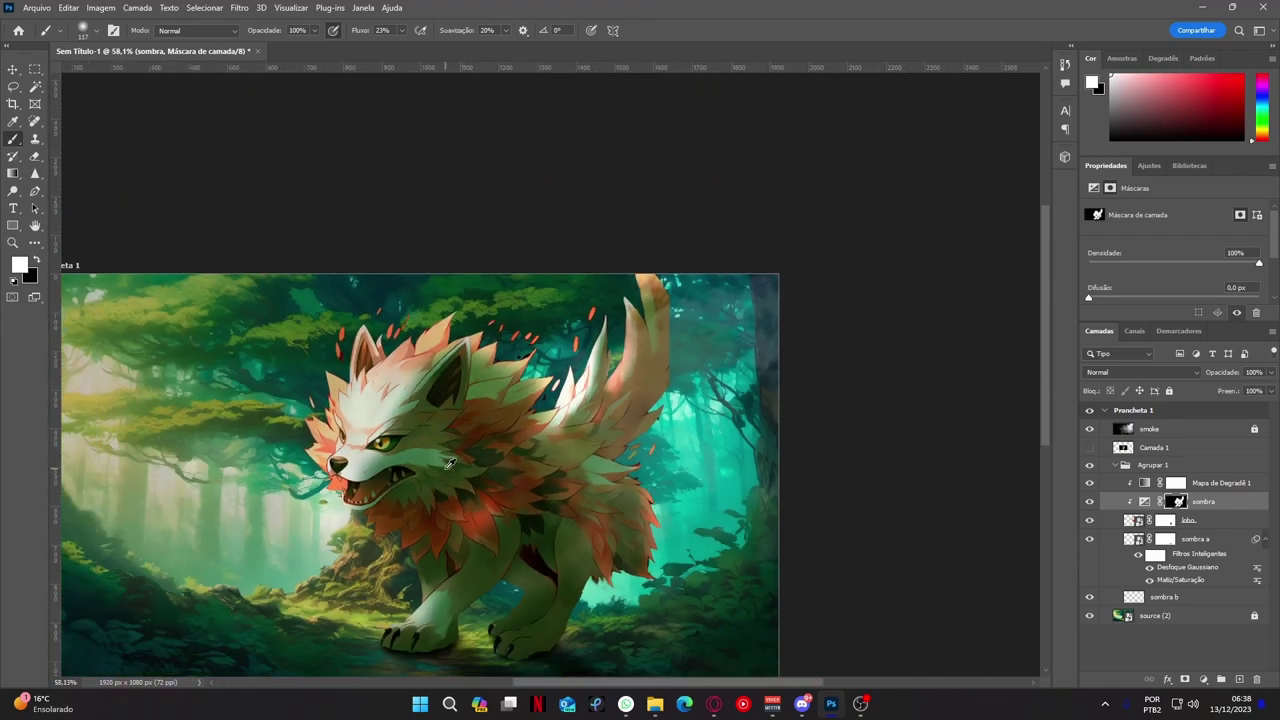
scroll(634, 313, "down", 1)
Try fading the top of the tail, undo it, and fit the image in view
key("alt+bracketleft")
scroll(630, 260, "up", 5, "alt")
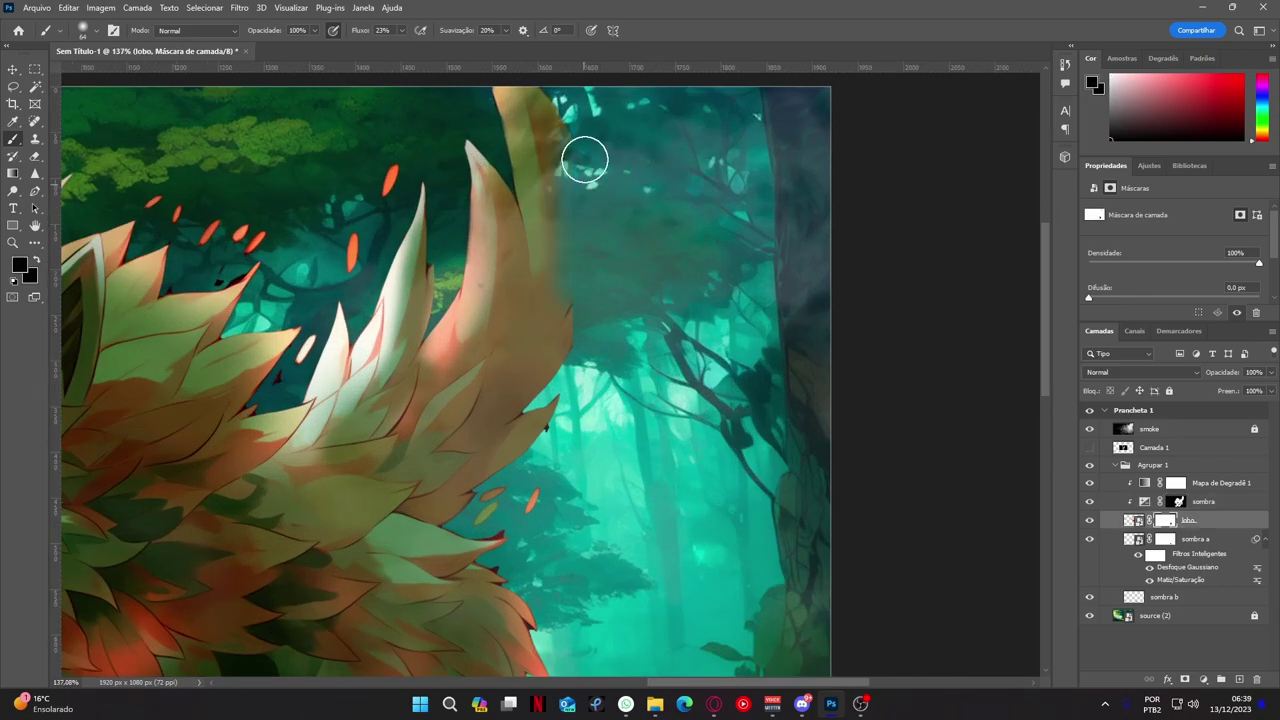
left_click_drag(500, 92, 537, 133)
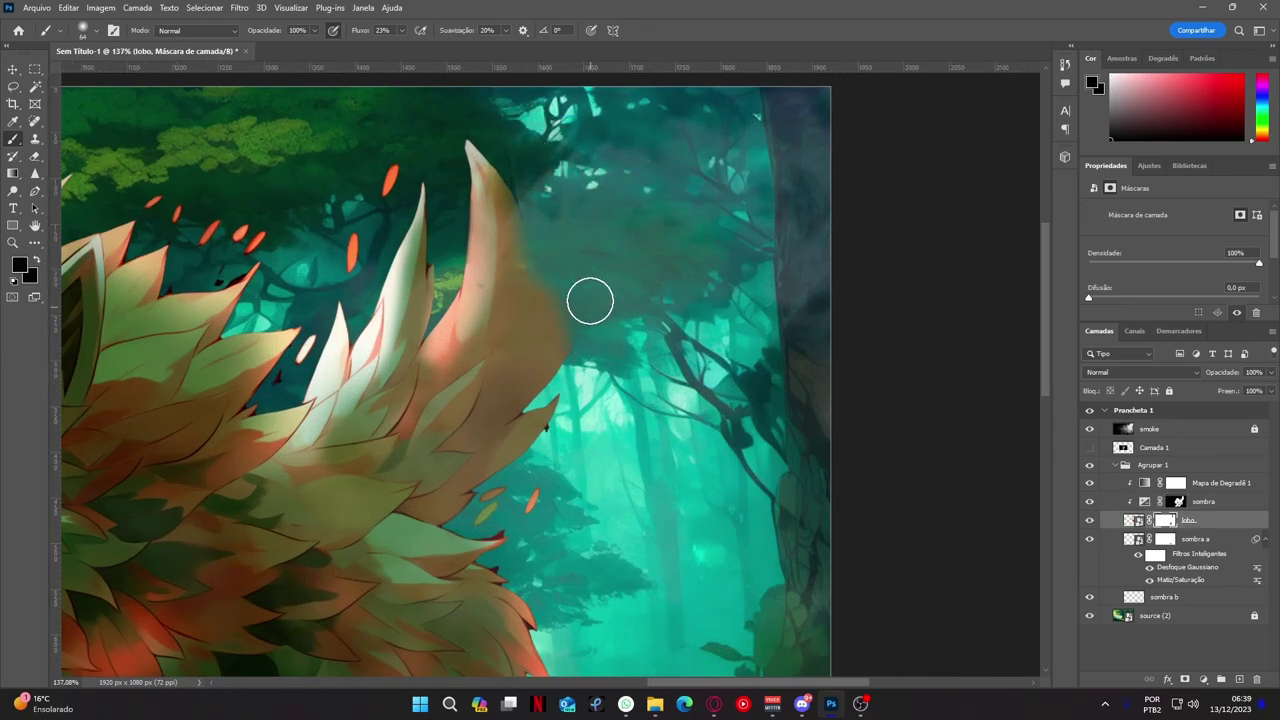
key("ctrl+z")
key("ctrl+0")
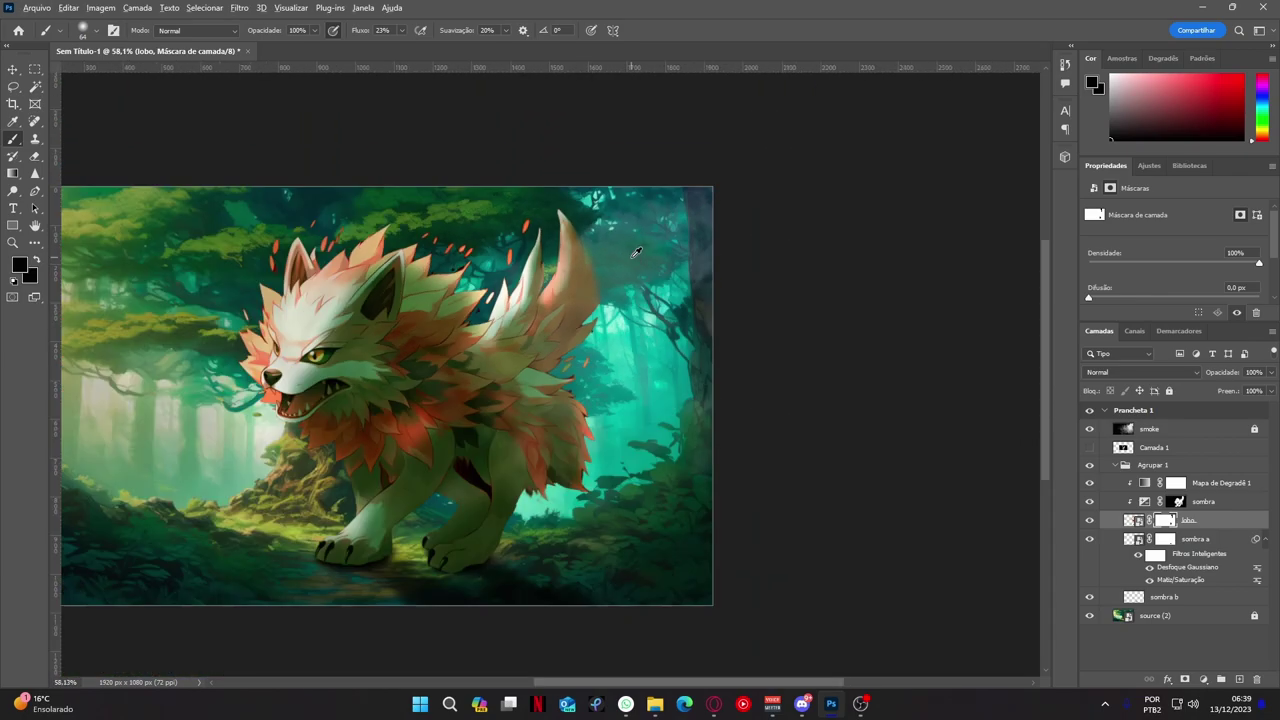
scroll(507, 537, "up", 5, "alt")
scroll(490, 272, "down", 8, "alt")
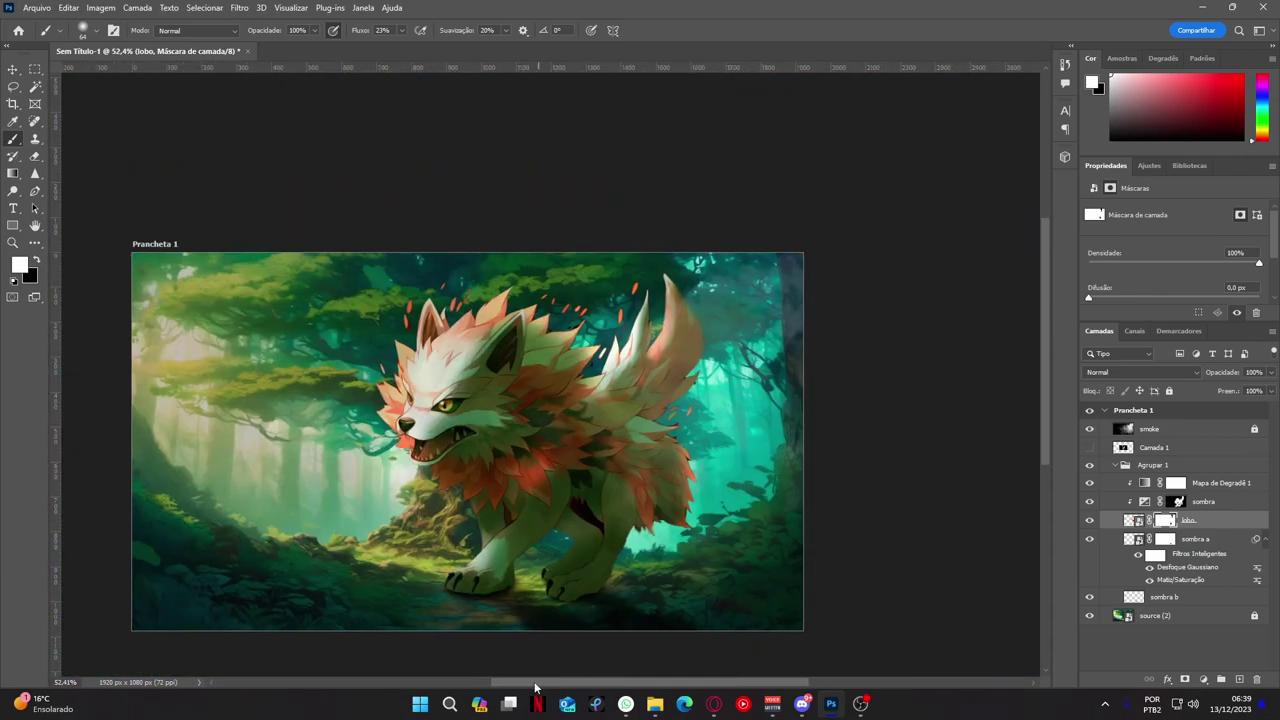
Add a luz exposure layer at +0.68 brightening the wolf, with its mask inverted to black
left_click(1203, 679)
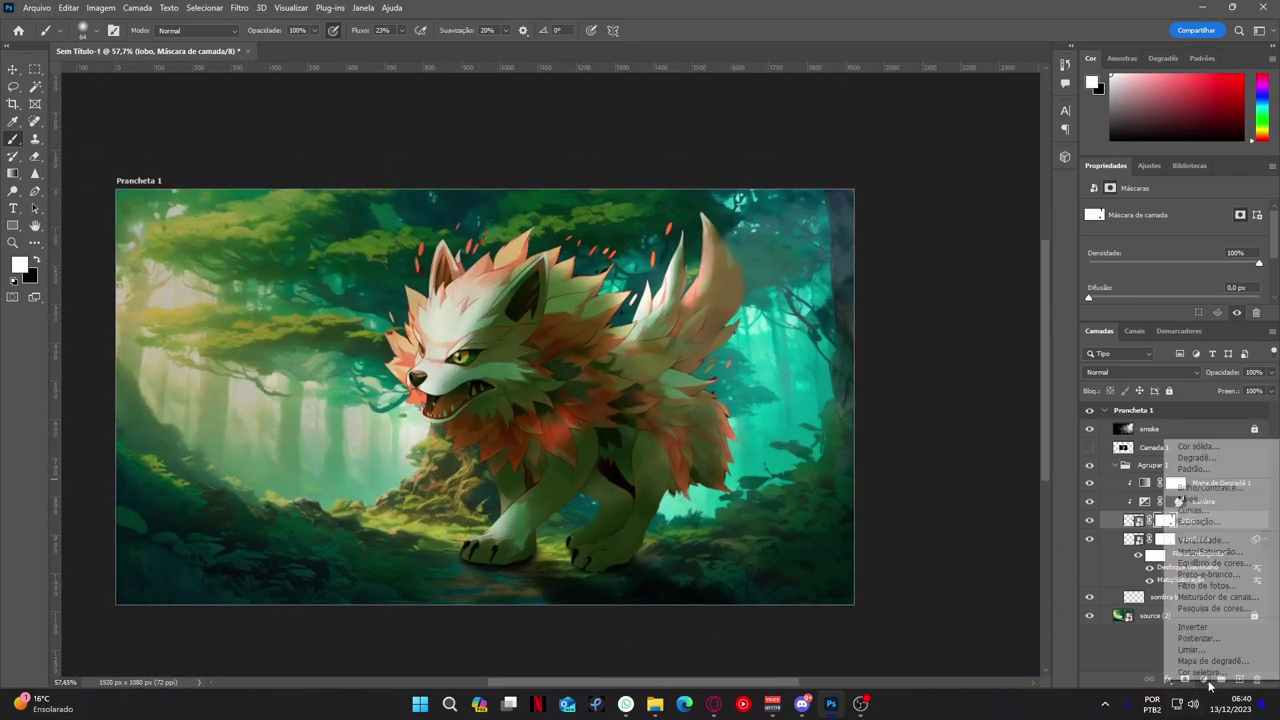
left_click(1163, 283)
left_click_drag(1174, 243, 1184, 245)
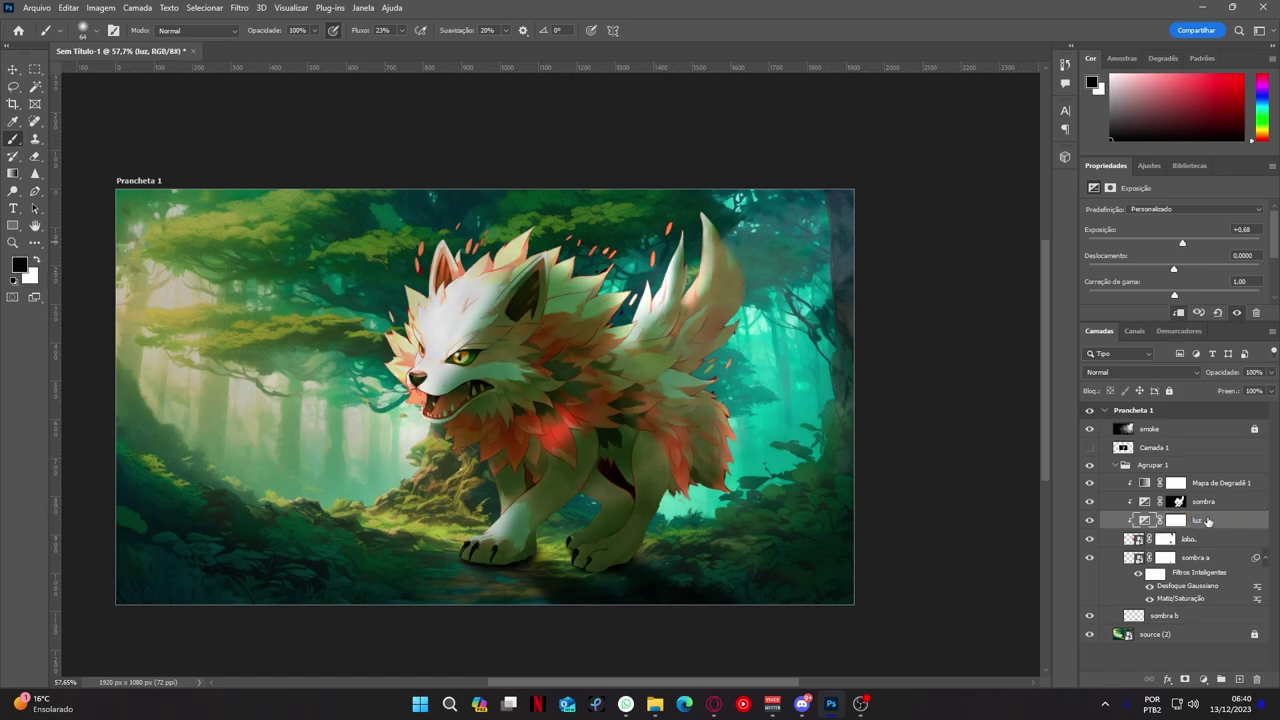
left_click(1176, 520)
key("ctrl+i")
Adjust the brush and paint colour for lighting the tail and fur edges
scroll(440, 220, "up", 3, "alt")
scroll(405, 485, "down", 2)
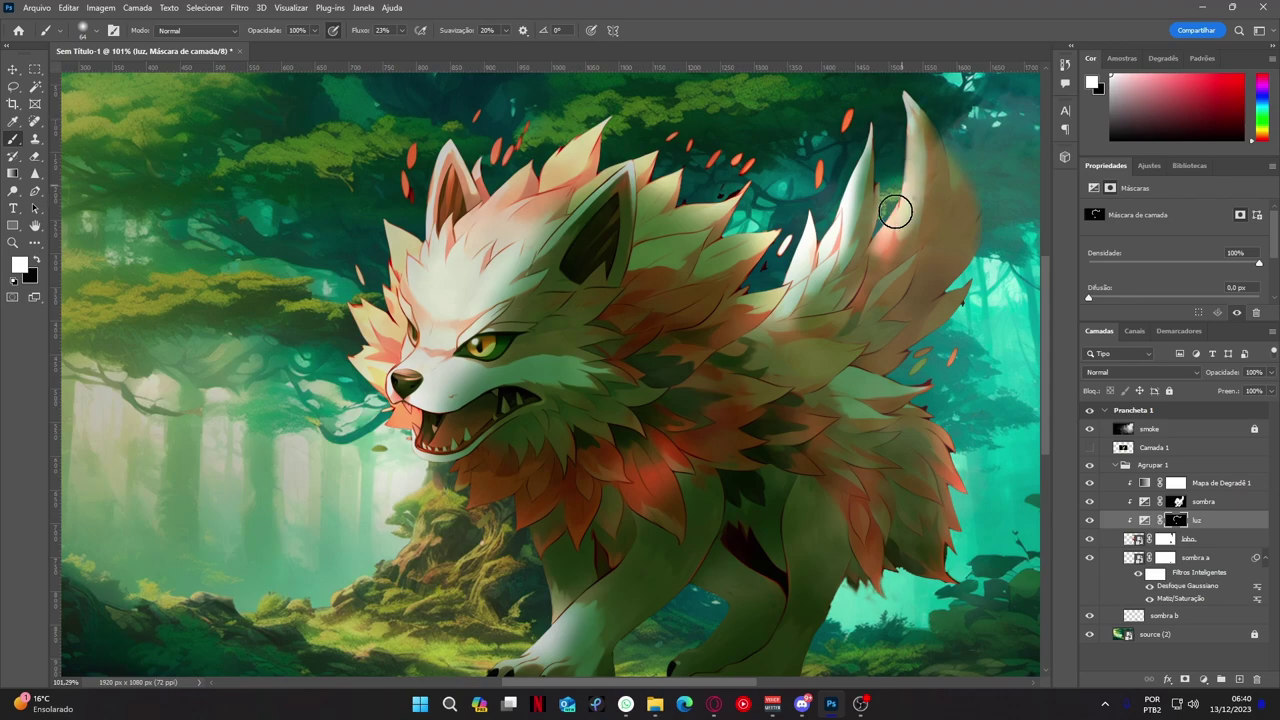
scroll(895, 210, "down", 3, "alt")
key("alt+bracketright")
key("x")
scroll(878, 144, "up", 2, "alt")
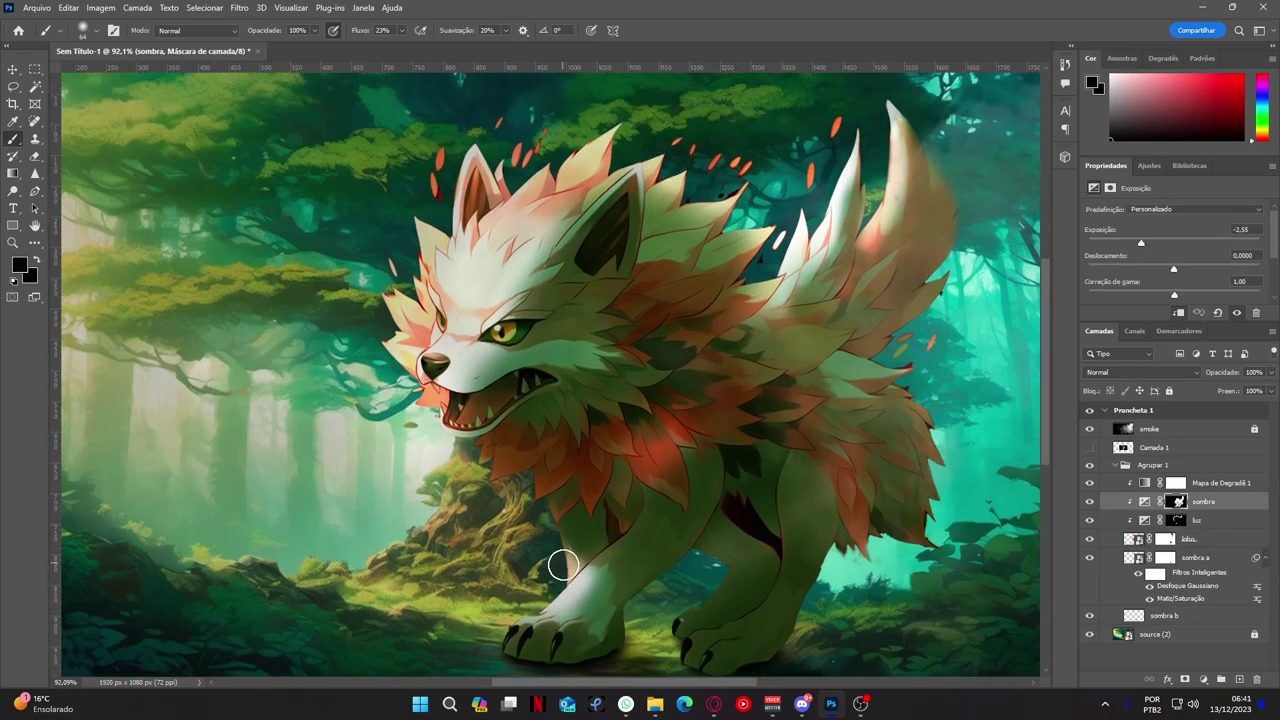
scroll(650, 460, "down", 3, "alt")
Reveal the Grand Chase image layer and mask out its black background with the Magic Wand
scroll(743, 357, "up", 1, "alt")
left_click(1115, 465)
left_click(1089, 447)
key("w")
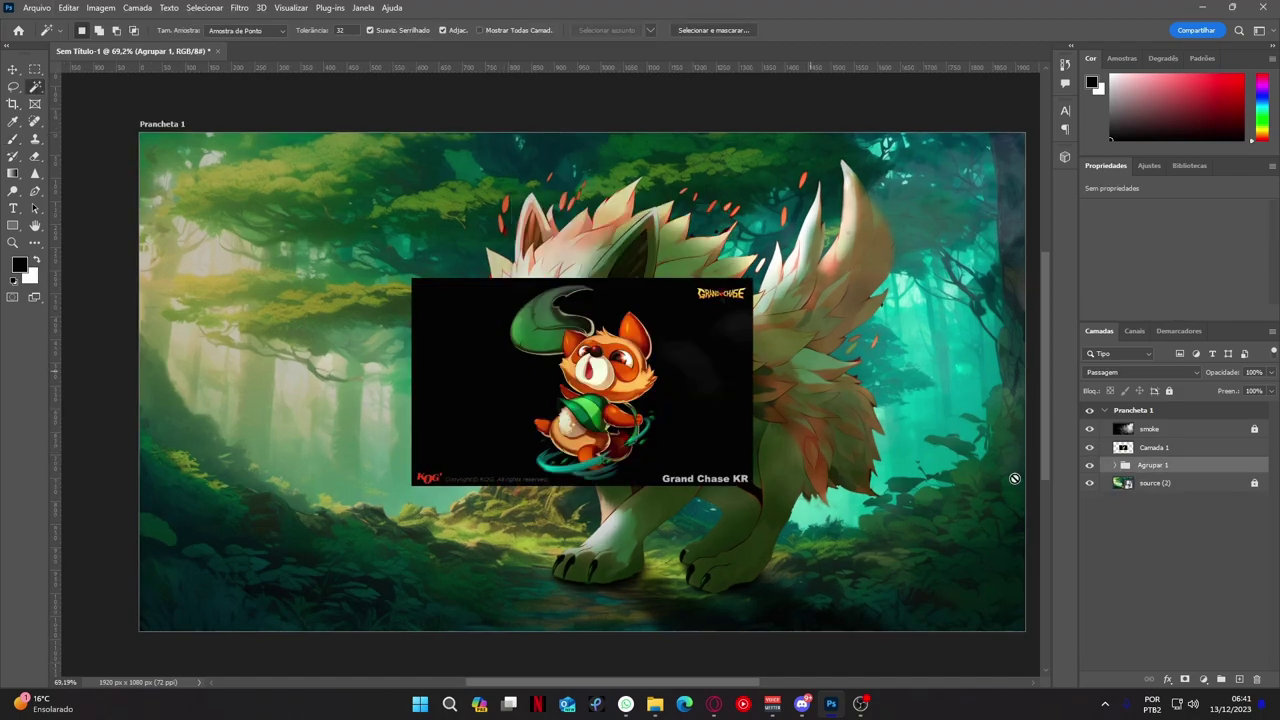
left_click(1163, 449)
scroll(463, 368, "up", 2, "alt")
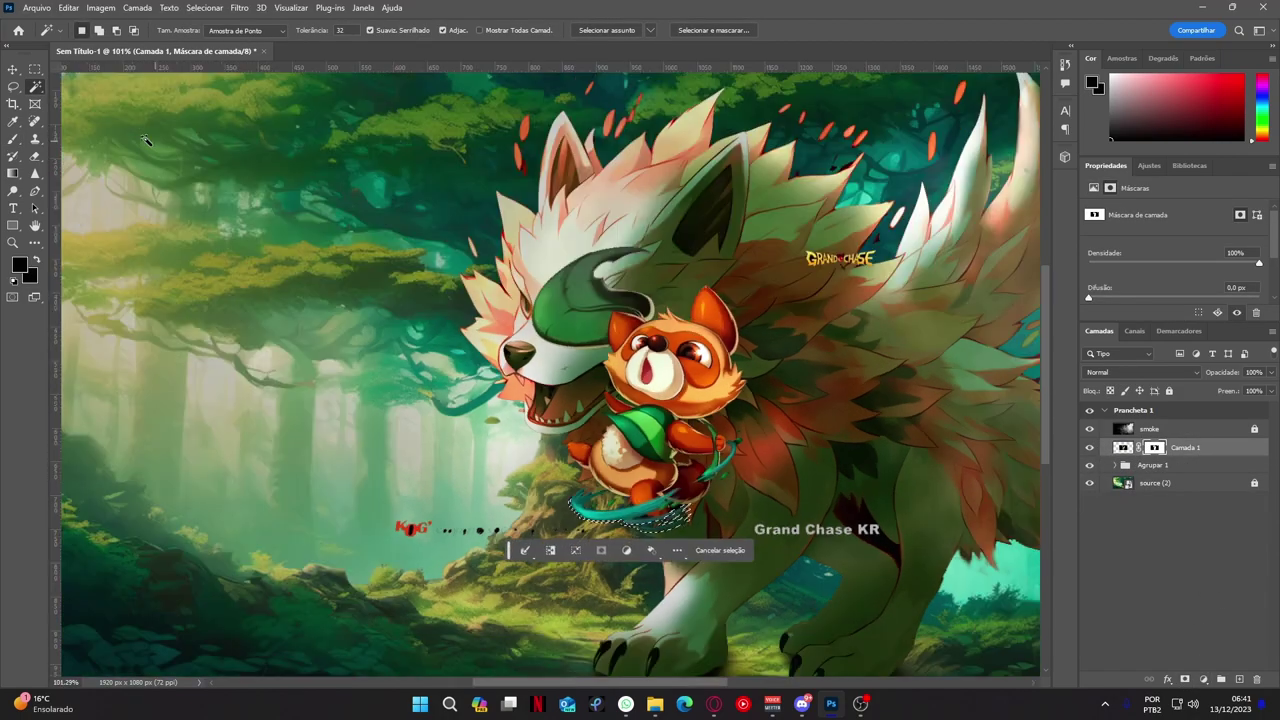
Lasso the logos and text and hide them from the pet image
key("l")
left_click_drag(290, 615, 860, 560)
scroll(640, 400, "down", 2, "alt")
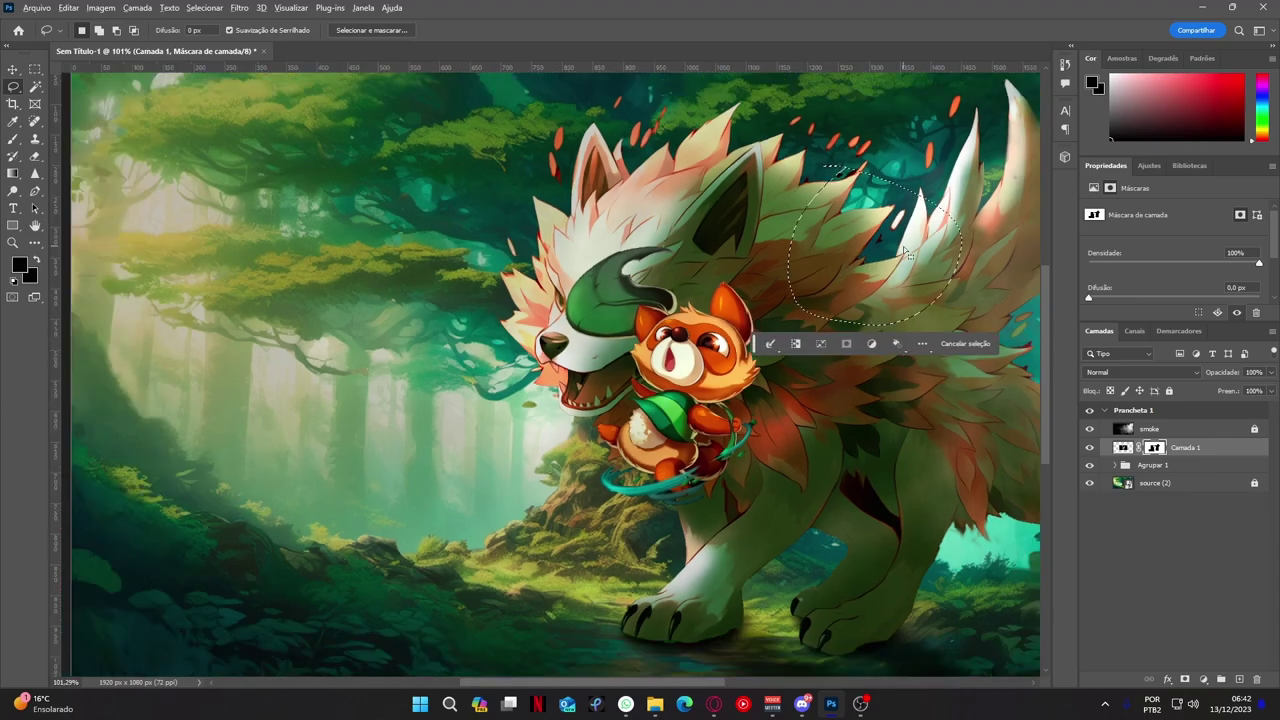
key("v")
Shrink the pet and move it to the lower-left forest floor
key("ctrl+t")
left_click_drag(728, 494, 640, 474)
left_click_drag(571, 408, 623, 414)
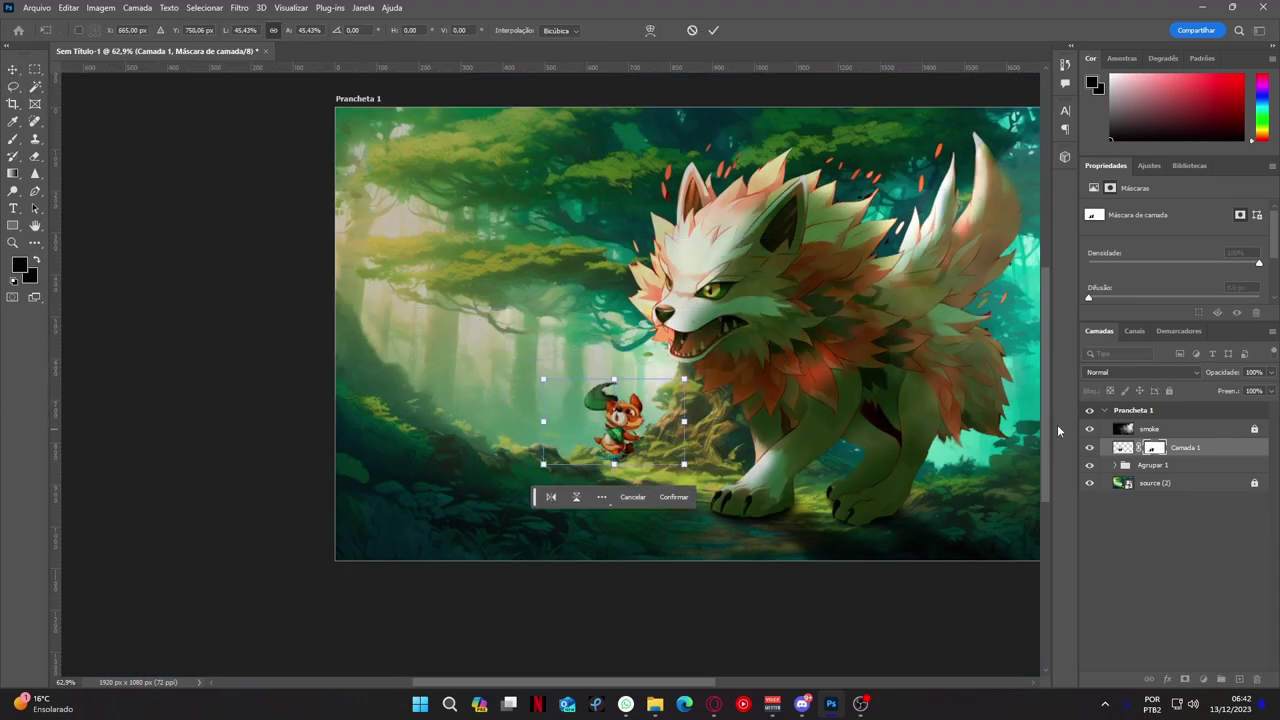
scroll(565, 437, "up", 2, "alt")
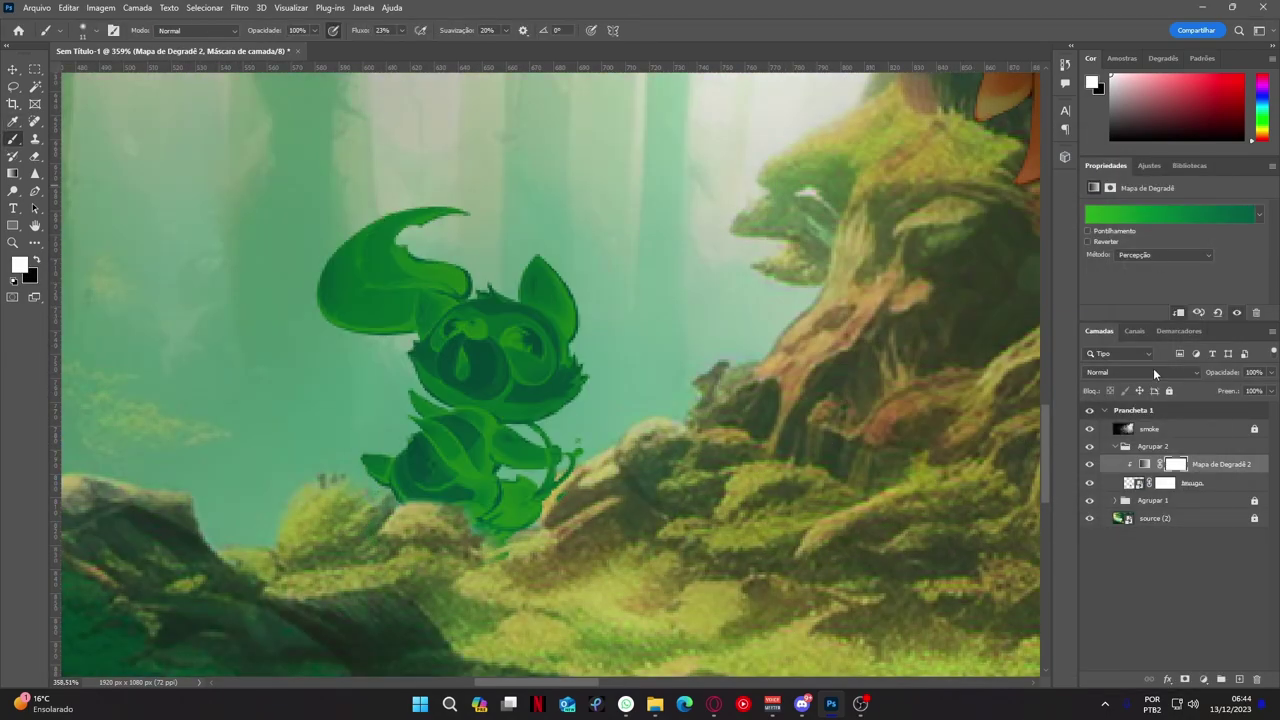
Blend the green tint as Luz Indireta at 68%, and add a darkening exposure layer below it
left_click(1153, 372)
left_click(1270, 372)
left_click_drag(1262, 390, 1253, 390)
left_click(1204, 679)
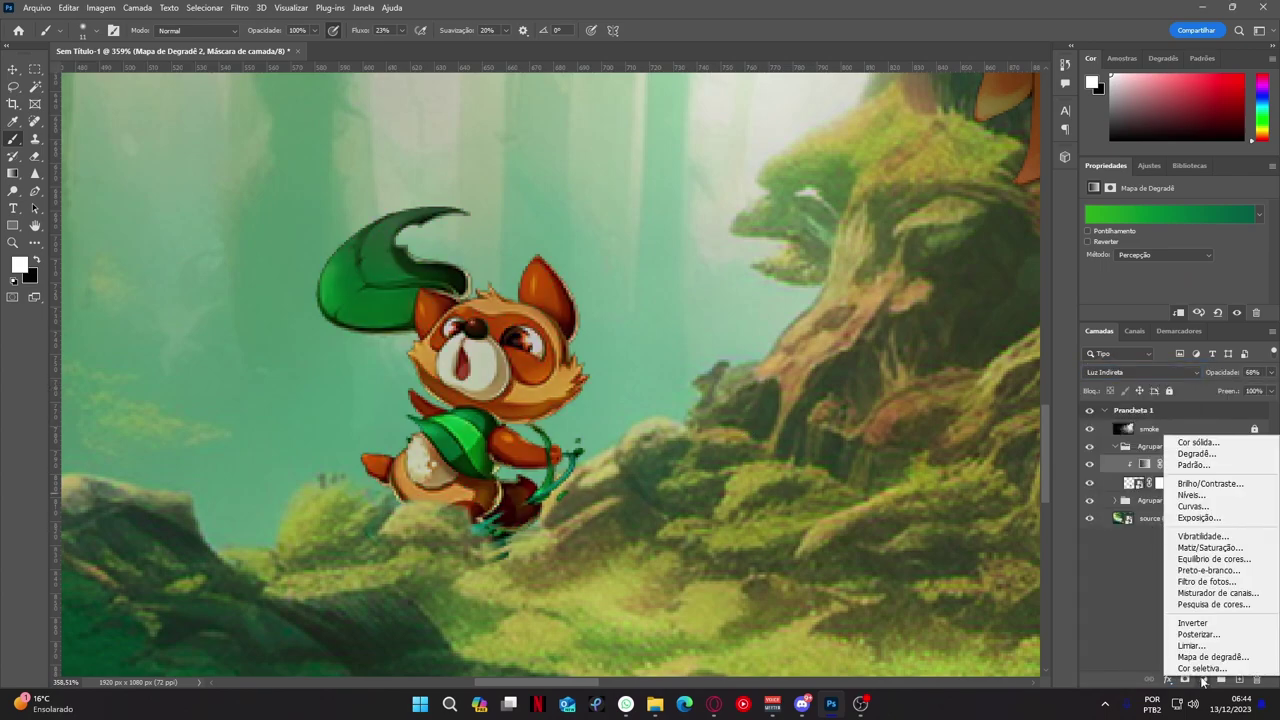
left_click(1217, 519)
left_click_drag(1202, 504, 1206, 485)
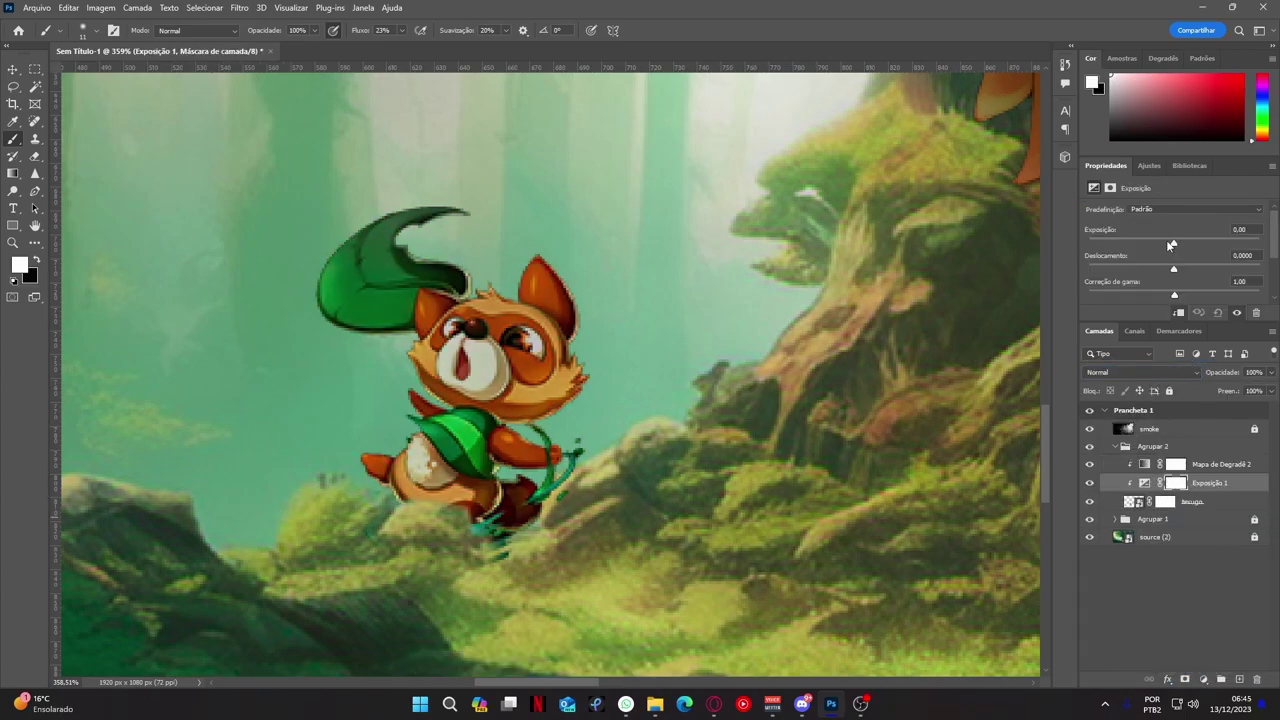
left_click_drag(1171, 243, 1149, 243)
Invert the sombra layer's mask and paint the pet's shadows in white
left_click(1175, 483)
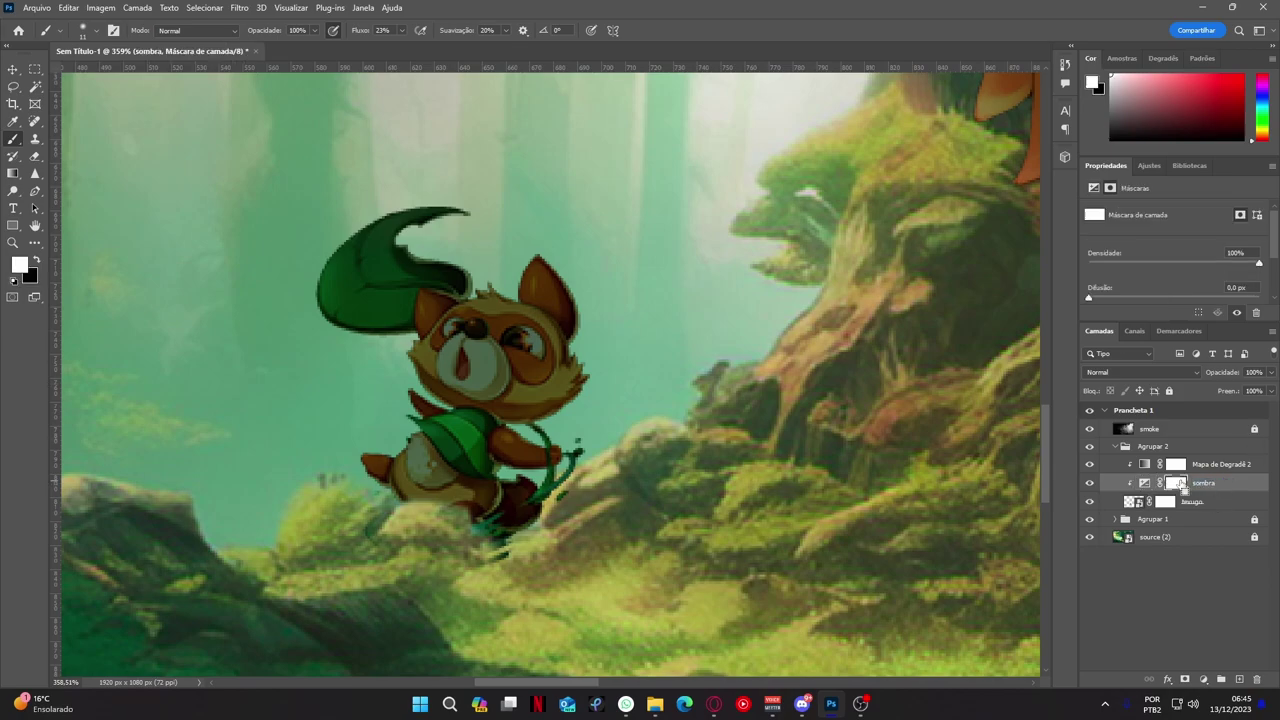
key("ctrl+i")
key("x")
scroll(488, 531, "up", 3)
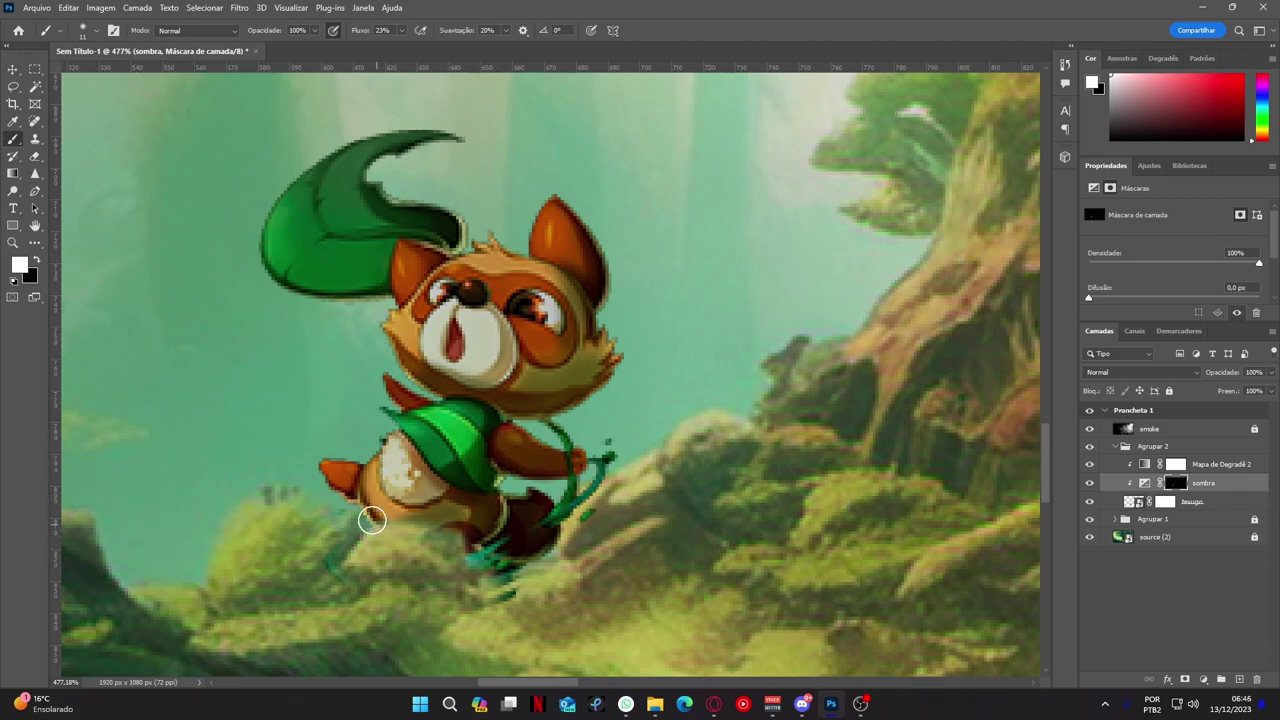
scroll(424, 381, "down", 5)
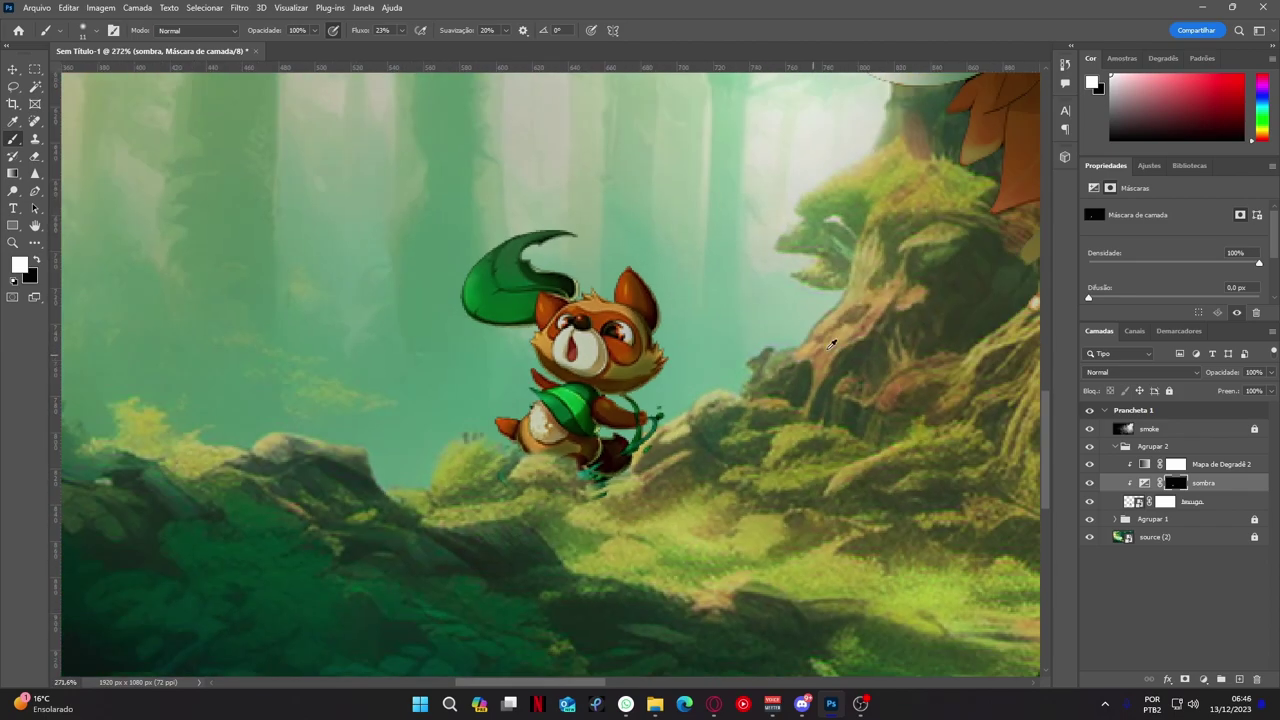
scroll(424, 381, "up", 4)
Add a brightening luz exposure layer with an inverted mask; bring in the Ryan image
left_click(1203, 679)
left_click(1237, 511)
left_click_drag(1174, 243, 1184, 245)
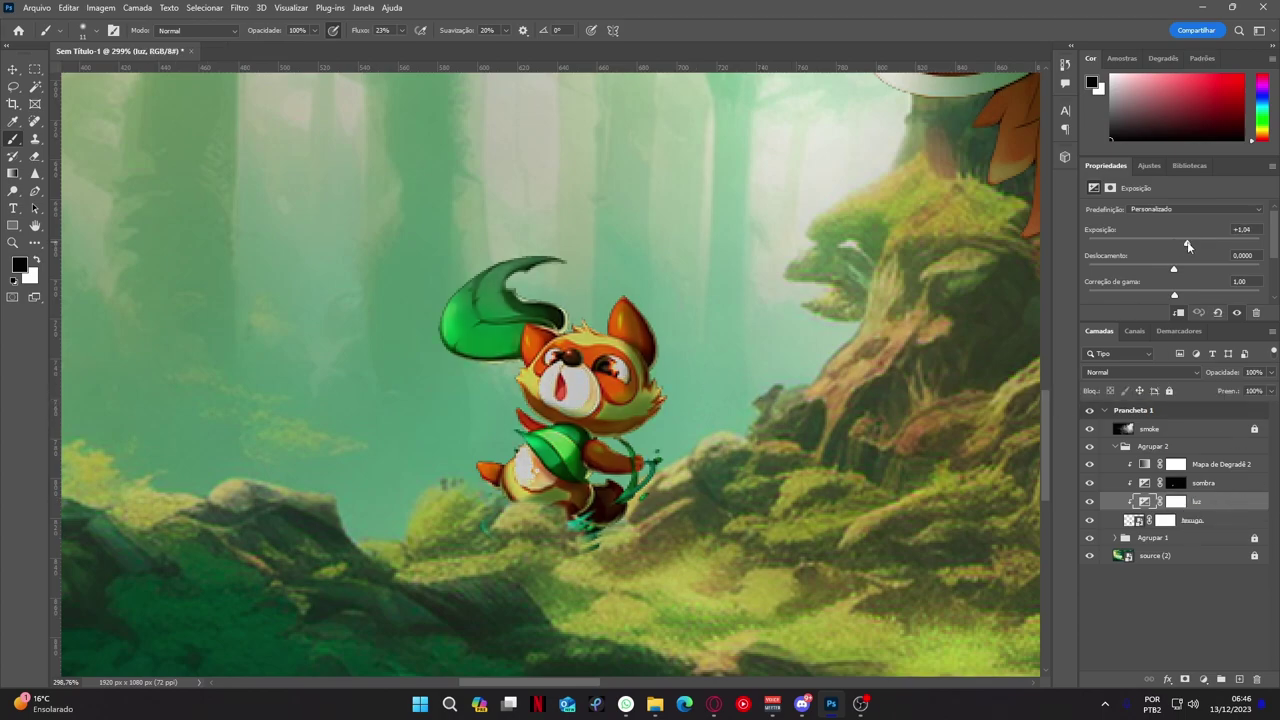
left_click(1175, 501)
key("ctrl+i")
key("x")
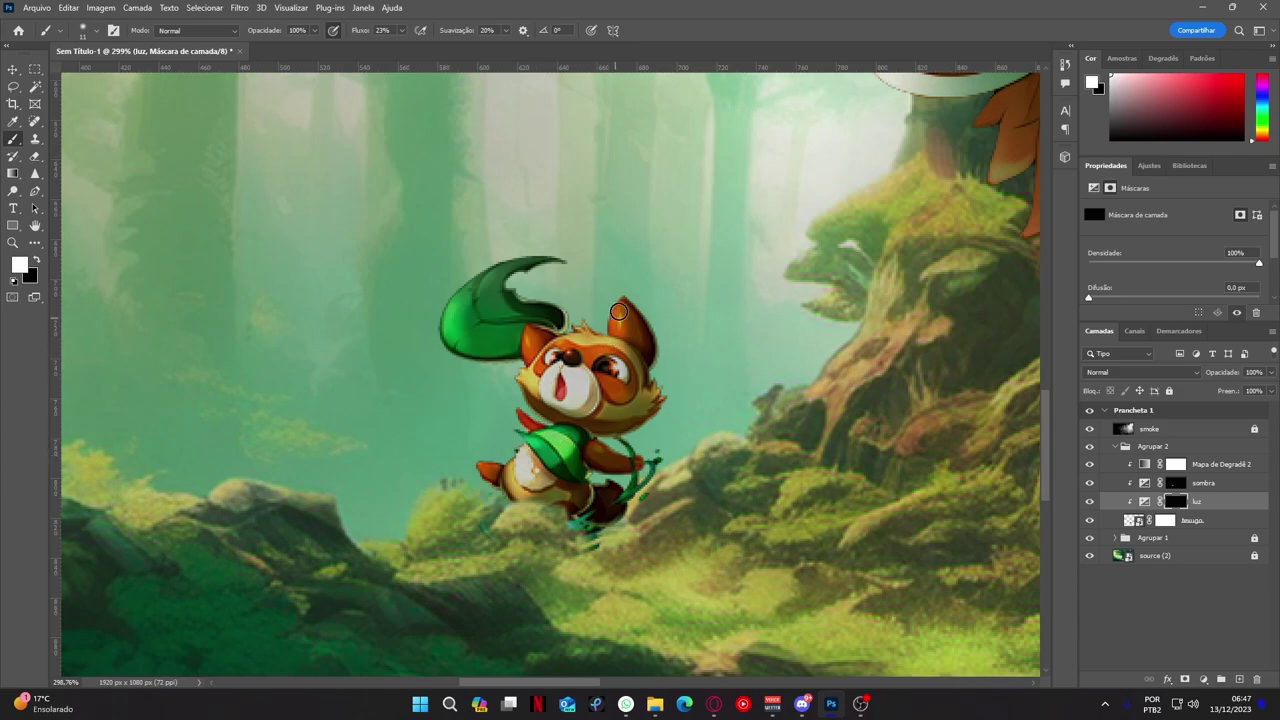
scroll(619, 312, "down", 5)
scroll(619, 312, "up", 1)
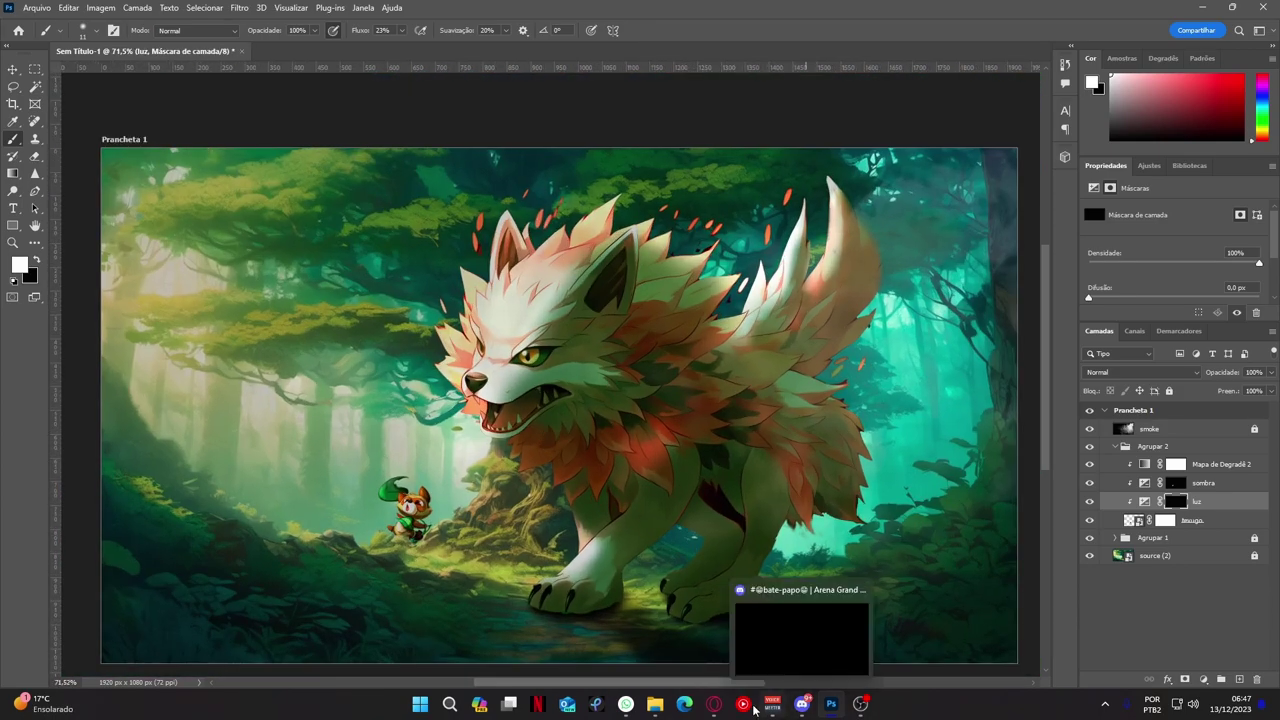
left_click_drag(755, 708, 613, 459)
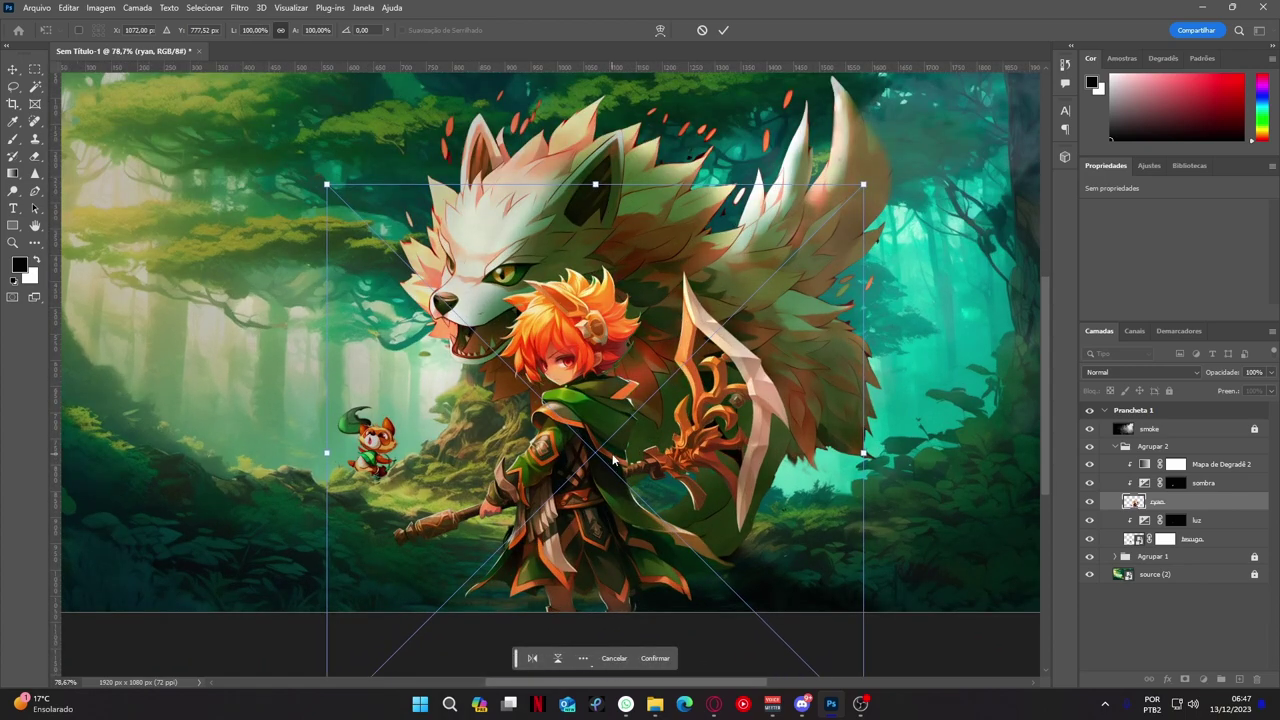
Place the Ryan image and move his layer into a new group
key("Return")
key("b")
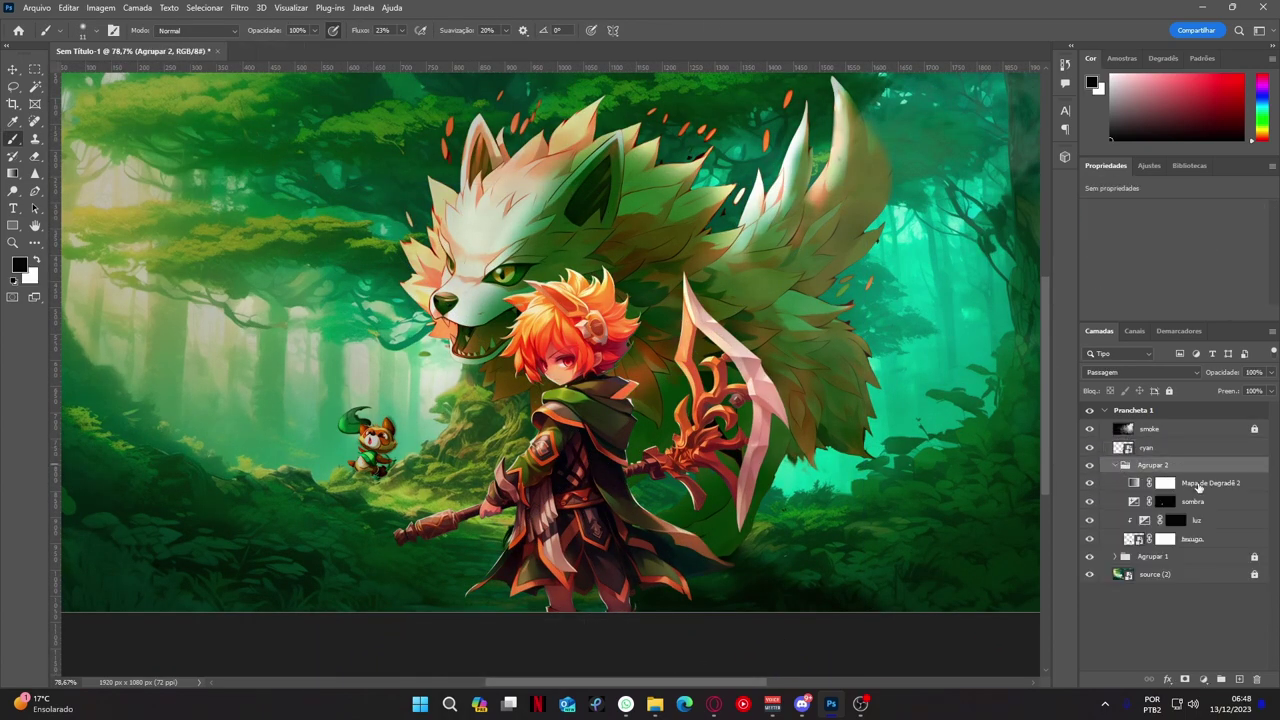
right_click(1155, 507)
key("Escape")
left_click(1158, 450)
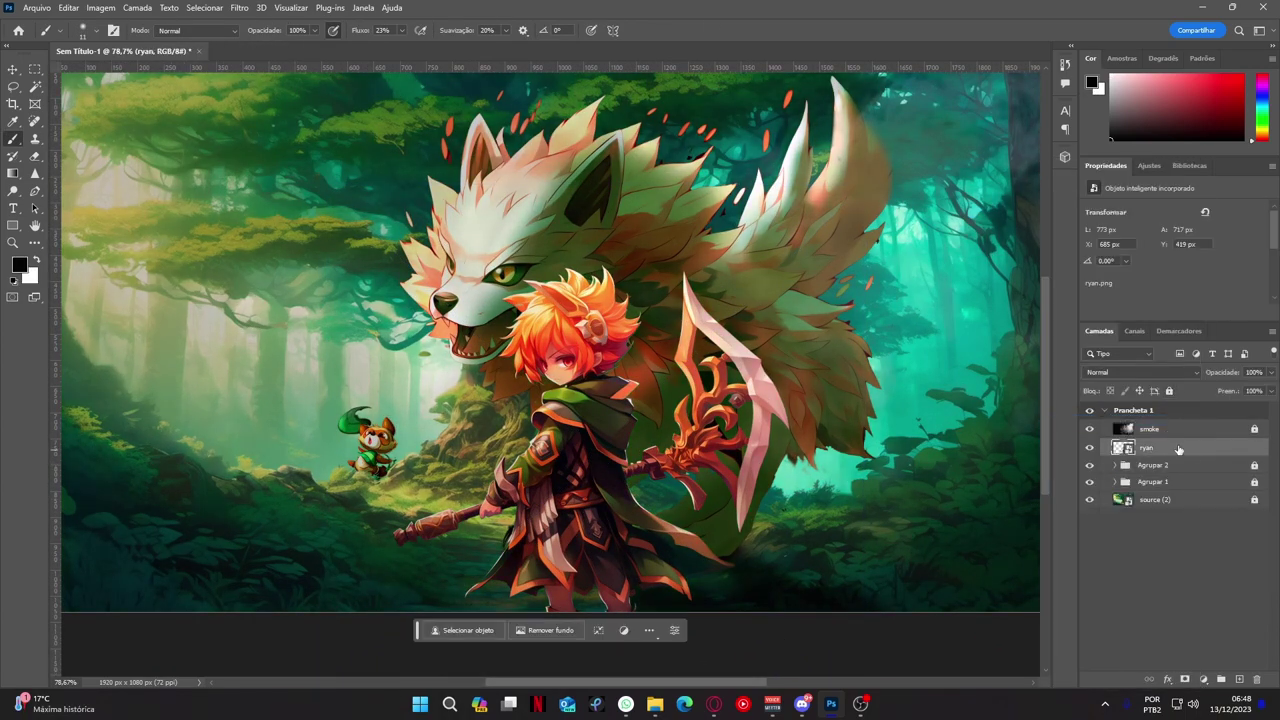
left_click_drag(1178, 450, 1218, 682)
Clip a Gradient Map to Ryan with end stop #49926f, blended in Luz Indireta
left_click(1208, 682)
key("ctrl+alt+g")
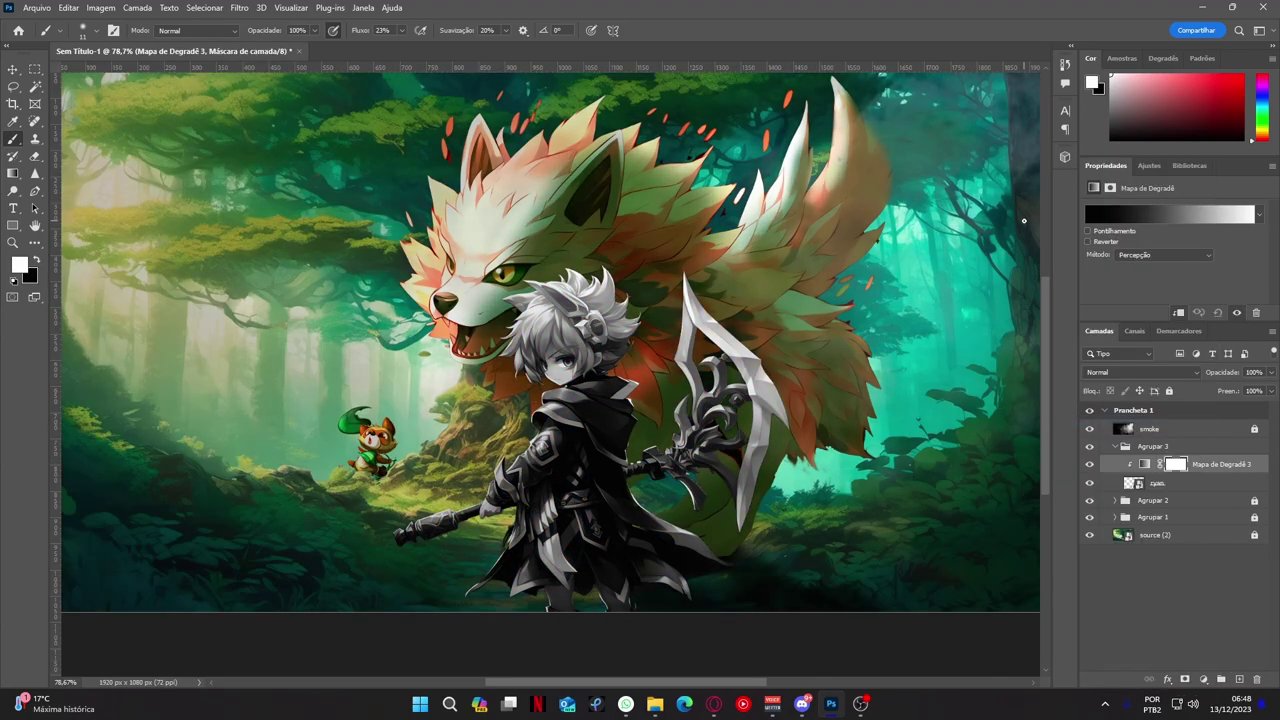
left_click(1175, 214)
double_click(787, 391)
left_click(1016, 336)
left_click(1174, 261)
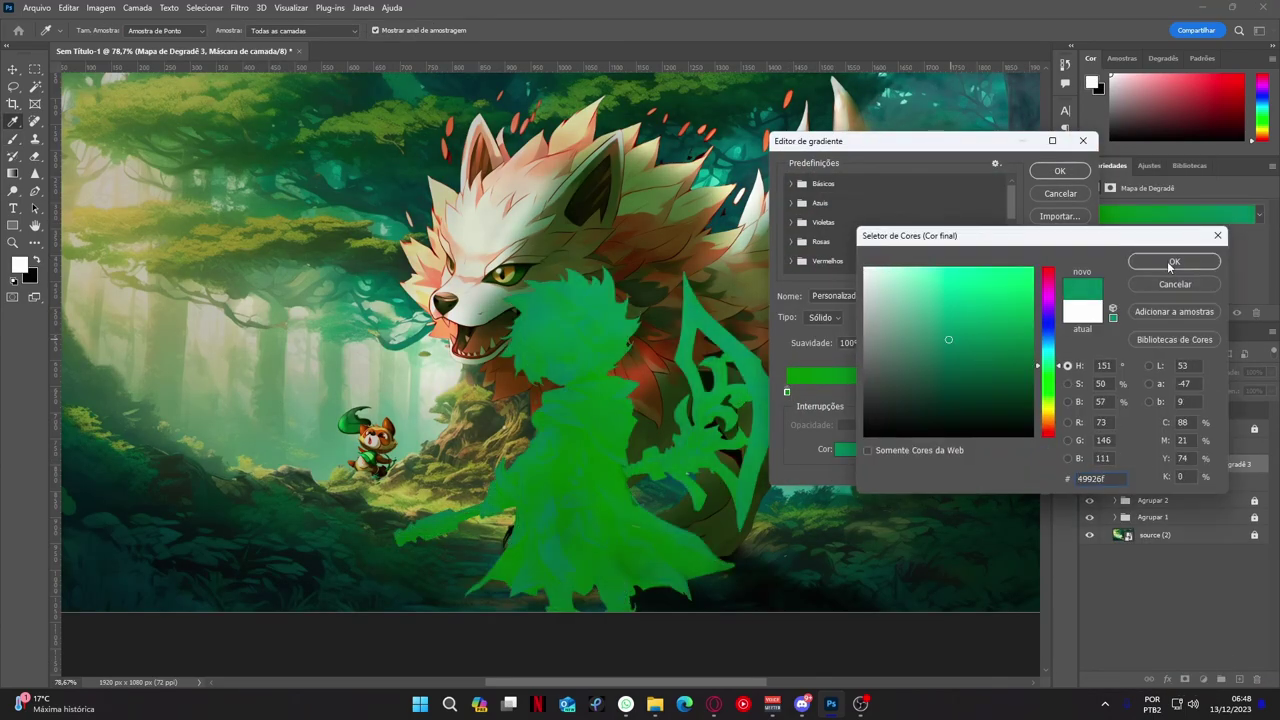
left_click(1059, 170)
left_click(1140, 372)
left_click(1130, 528)
left_click_drag(1271, 372, 1250, 392)
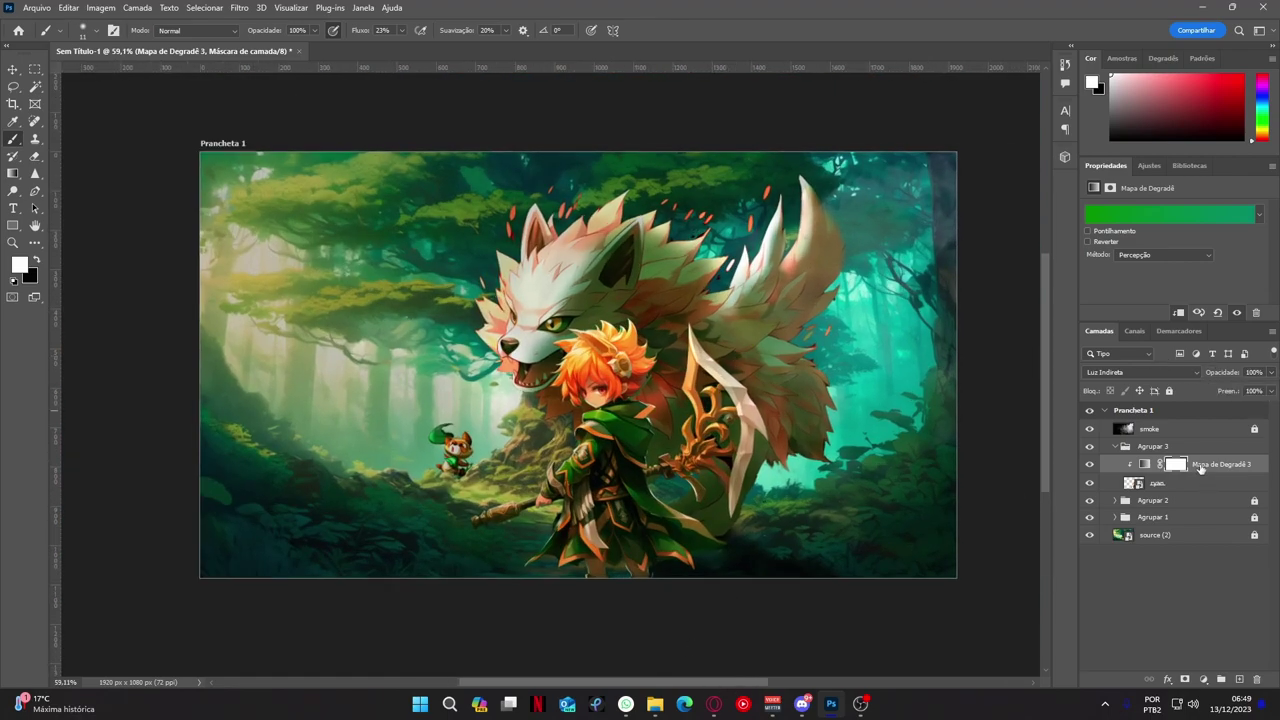
Add a clipped Exposure layer at -1.72, invert its mask, and paint shadow on Ryan's hair and eye
left_click(748, 290)
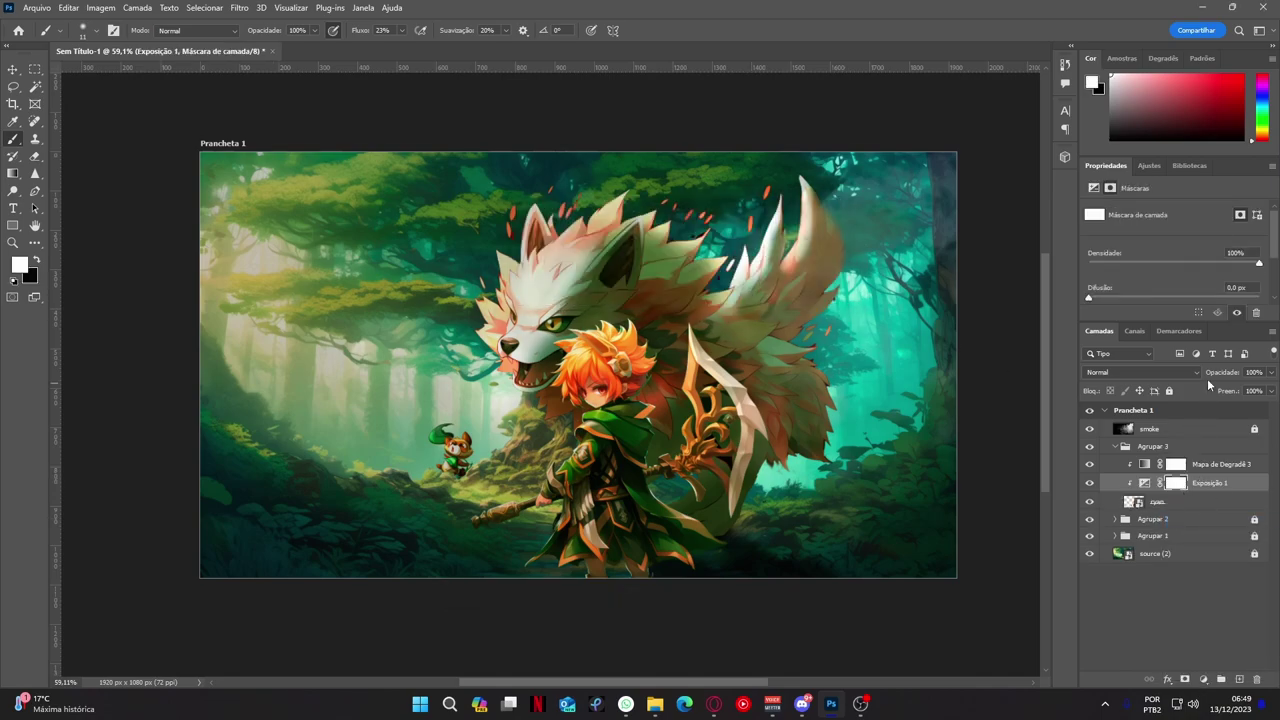
left_click(1145, 483)
left_click_drag(1173, 241, 1155, 245)
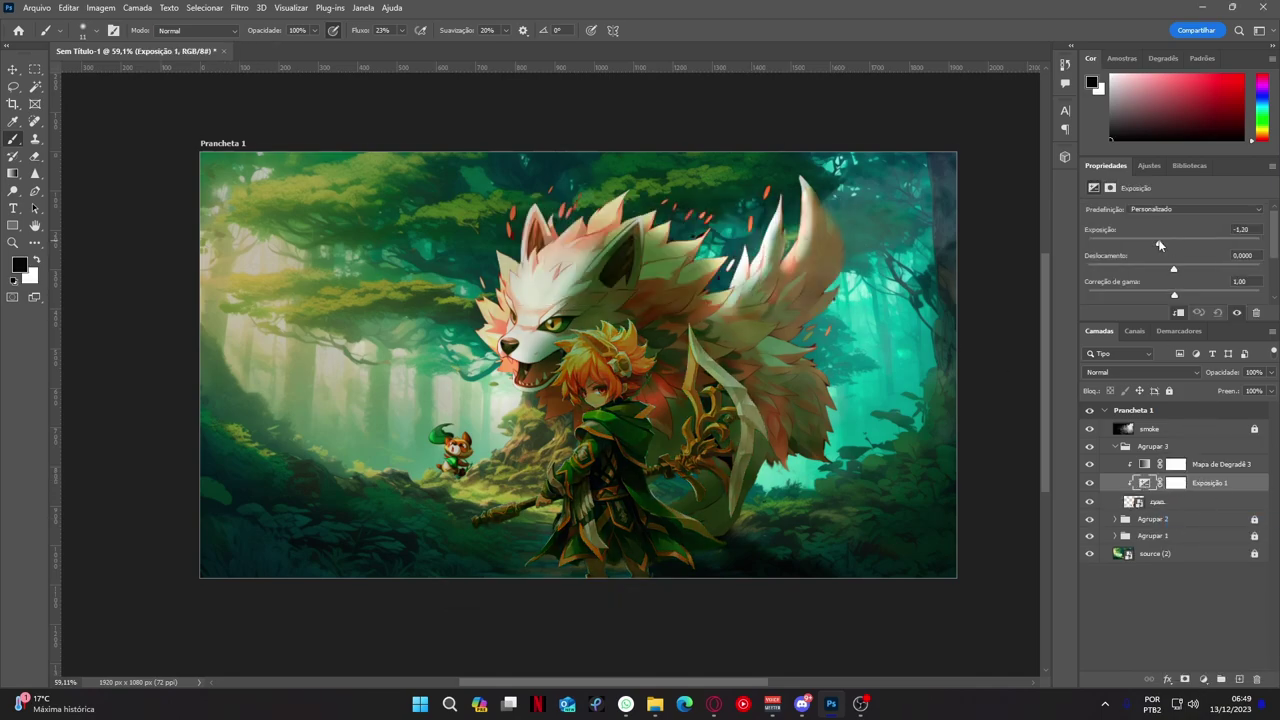
scroll(619, 443, "up", 2)
left_click(1175, 483)
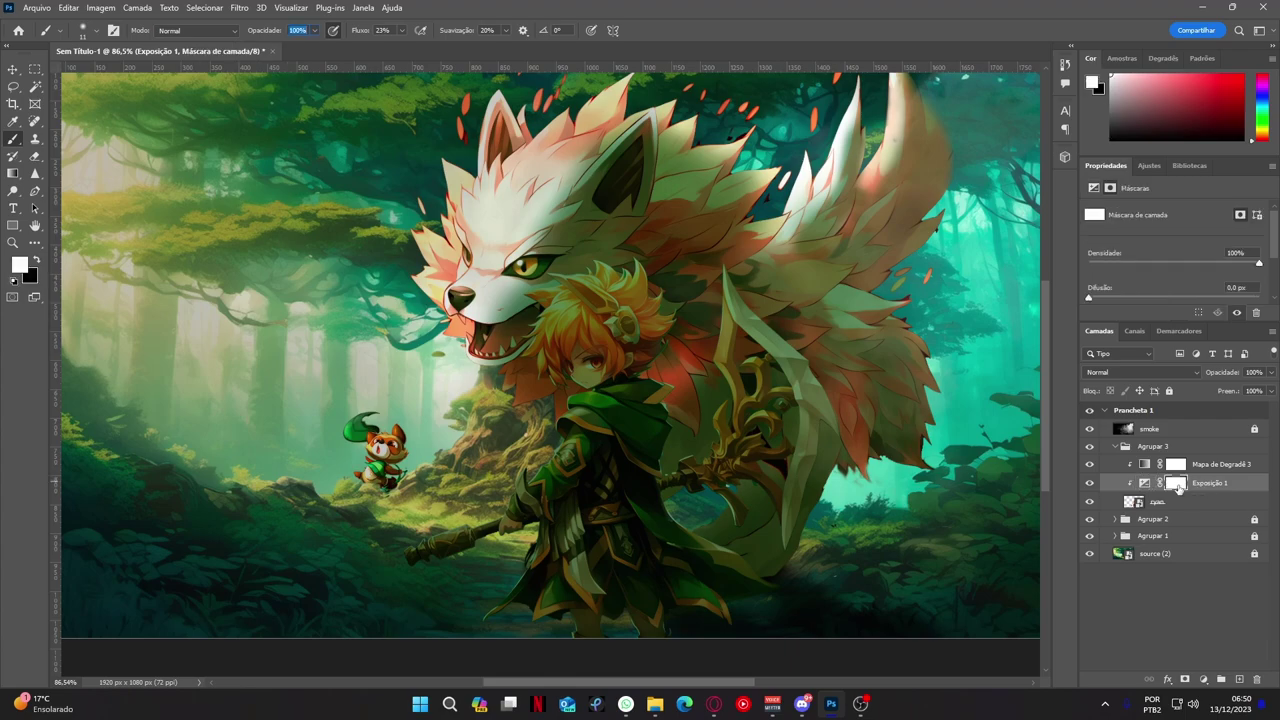
key("ctrl+i")
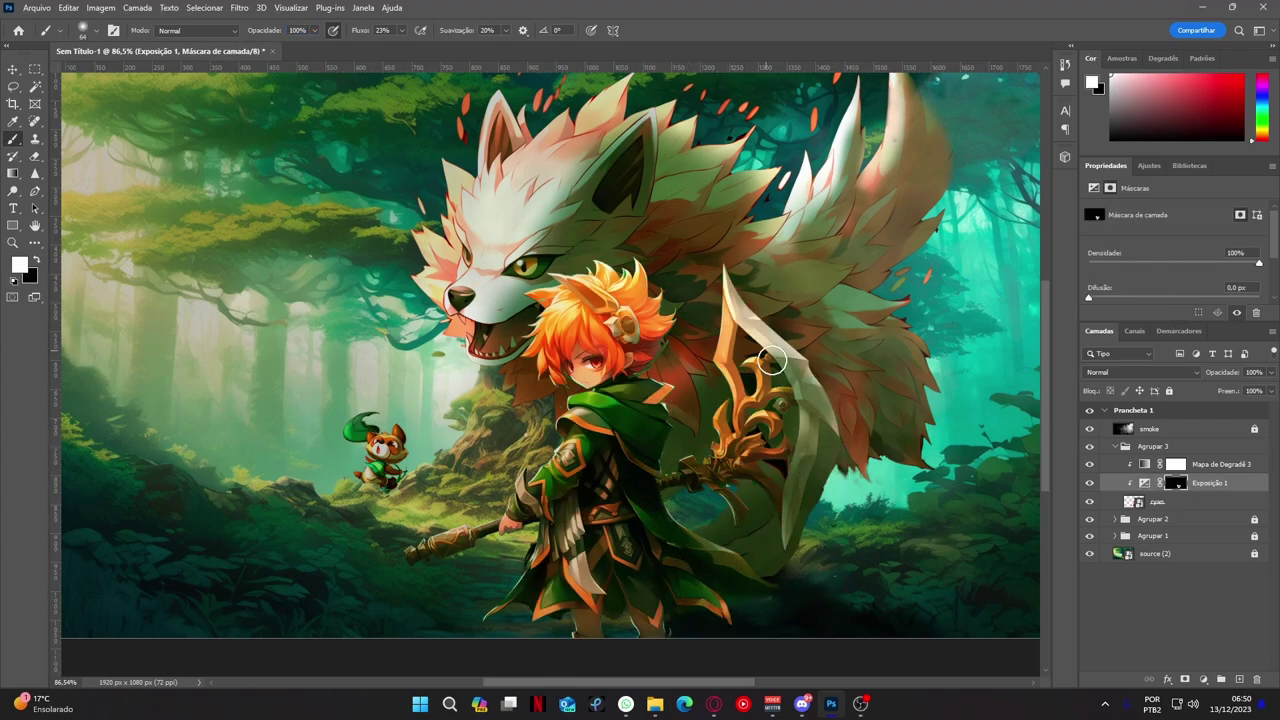
scroll(740, 377, "up", 3)
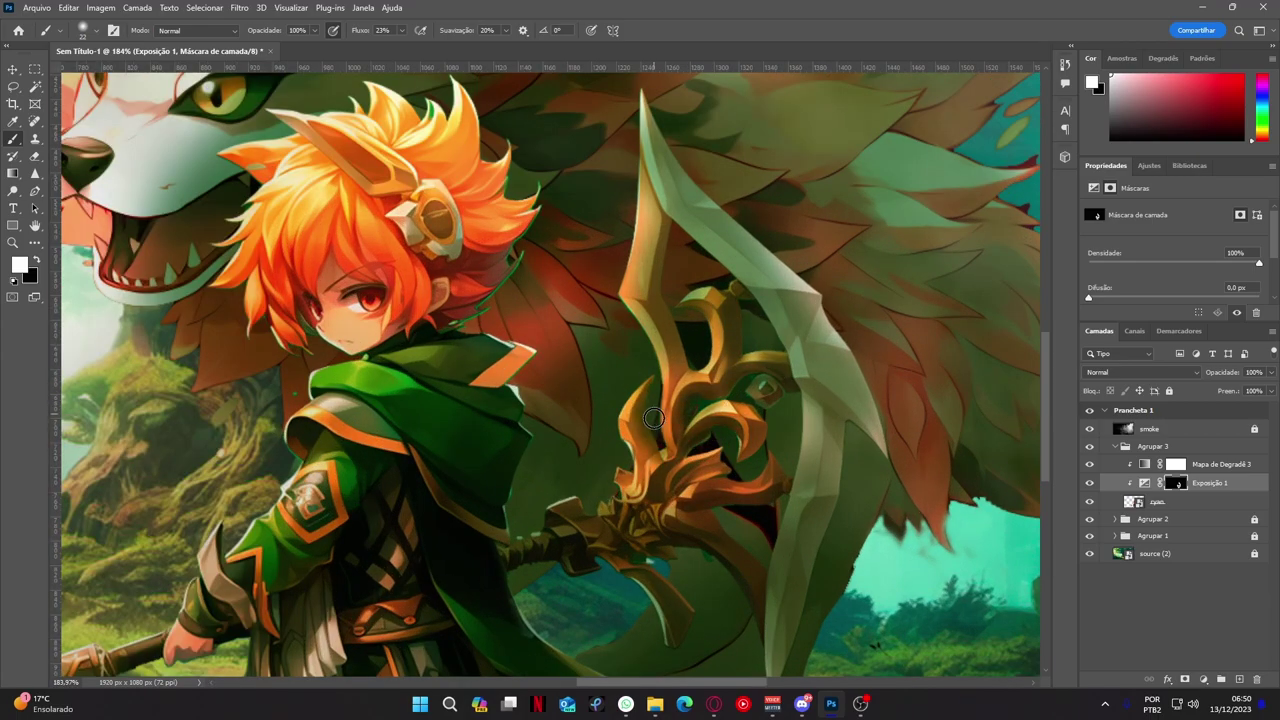
scroll(585, 568, "left", 5)
scroll(368, 557, "down", 2)
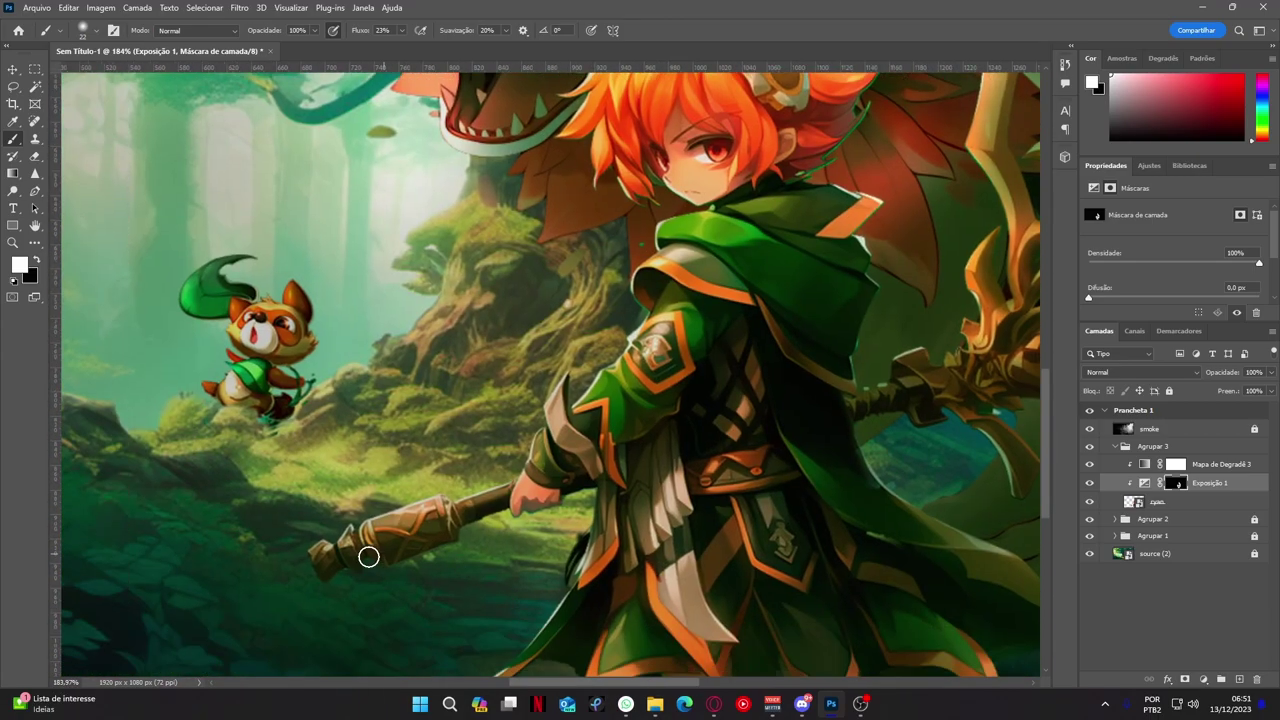
scroll(560, 510, "down", 1)
scroll(906, 582, "down", 2)
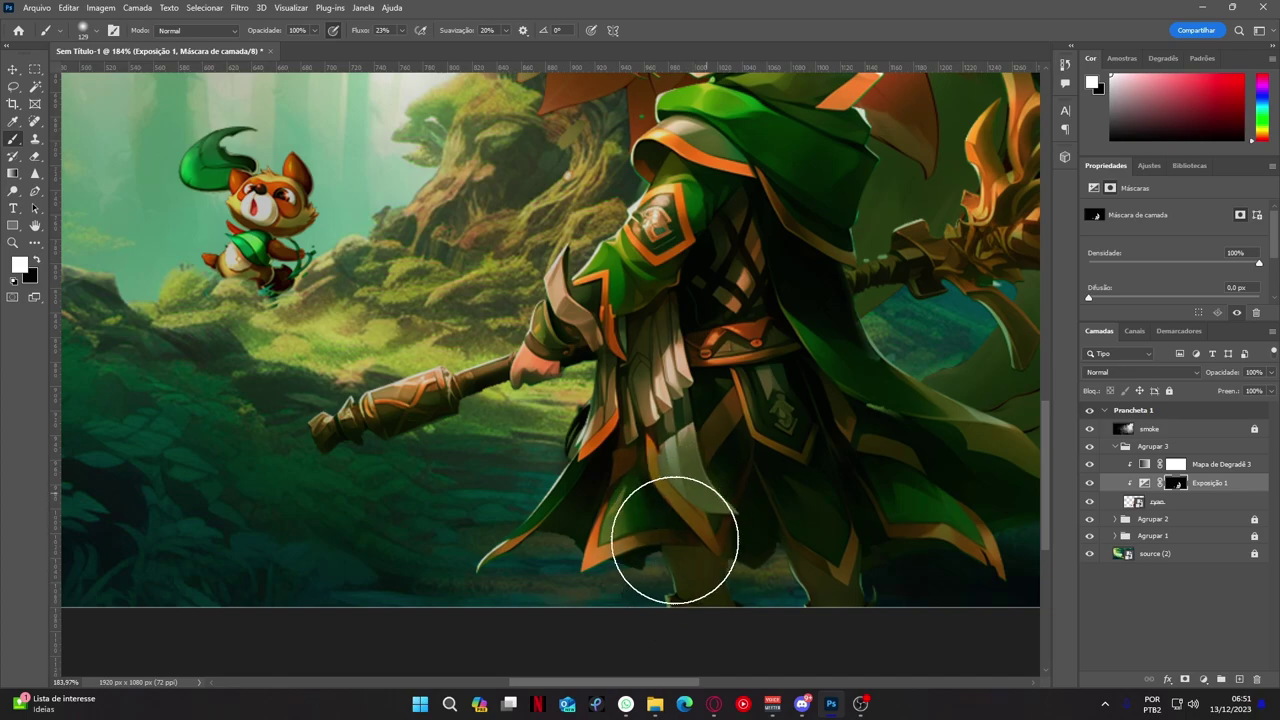
scroll(674, 543, "up", 1)
scroll(755, 400, "up", 1)
scroll(805, 345, "up", 2)
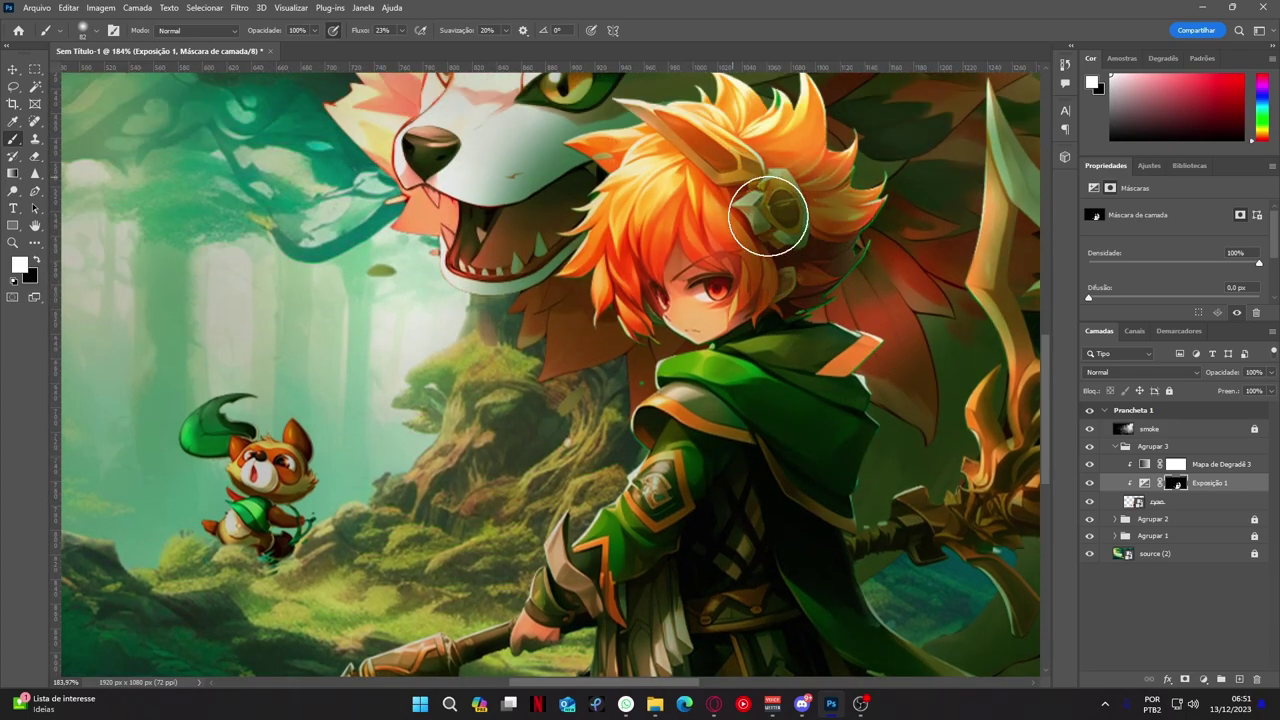
left_click_drag(735, 330, 751, 295)
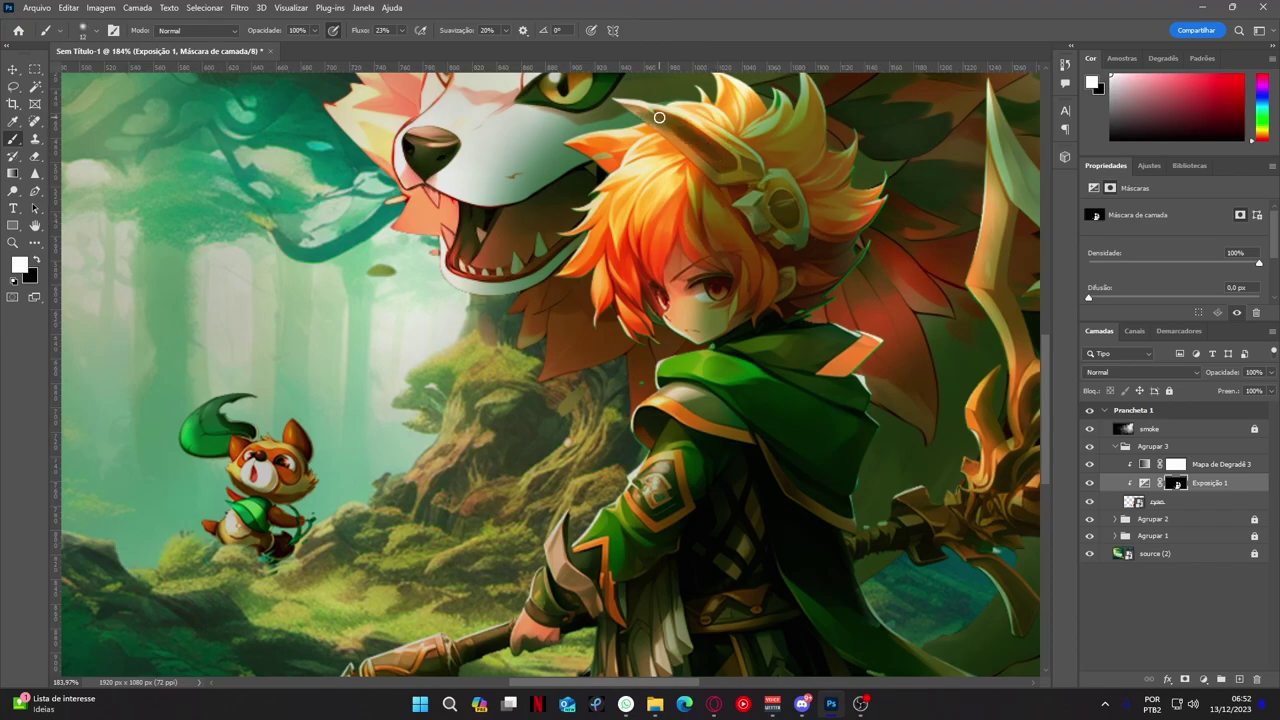
scroll(708, 133, "down", 3)
scroll(823, 380, "up", 1)
scroll(823, 380, "down", 1)
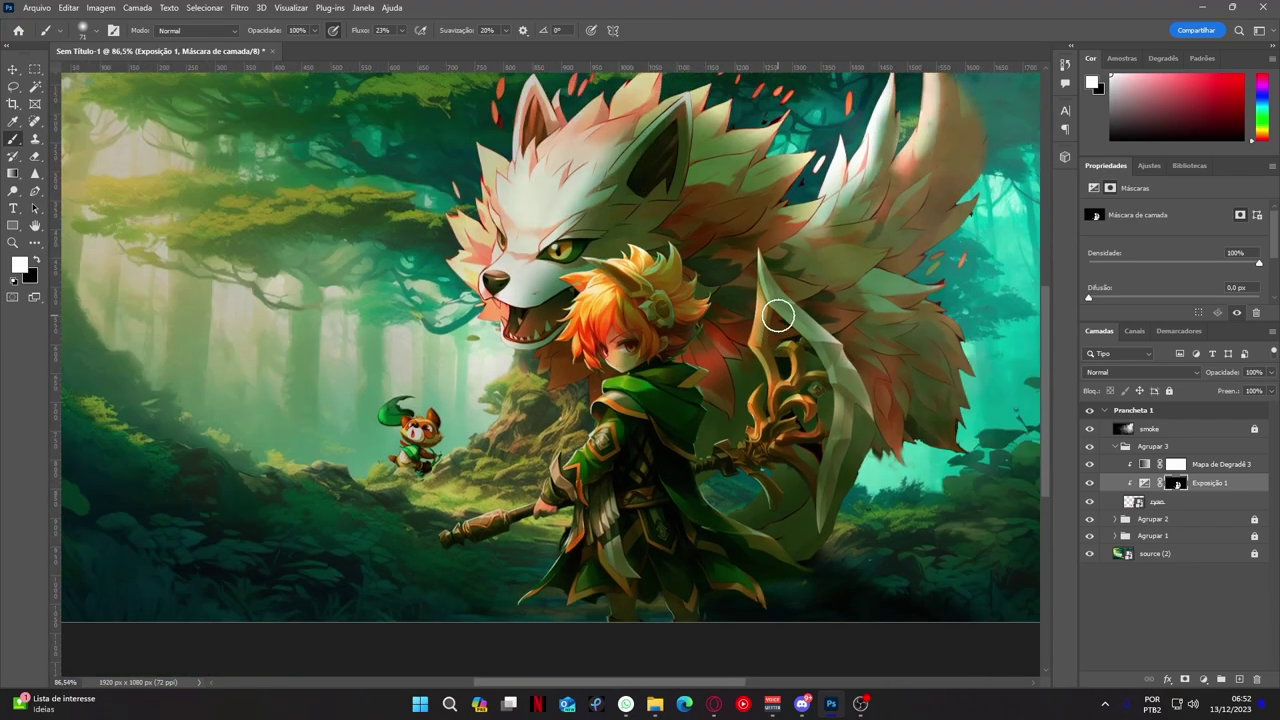
scroll(755, 310, "up", 3)
Add a second clipped Exposure layer with inverted mask and refine its shading on Ryan
left_click(1200, 501)
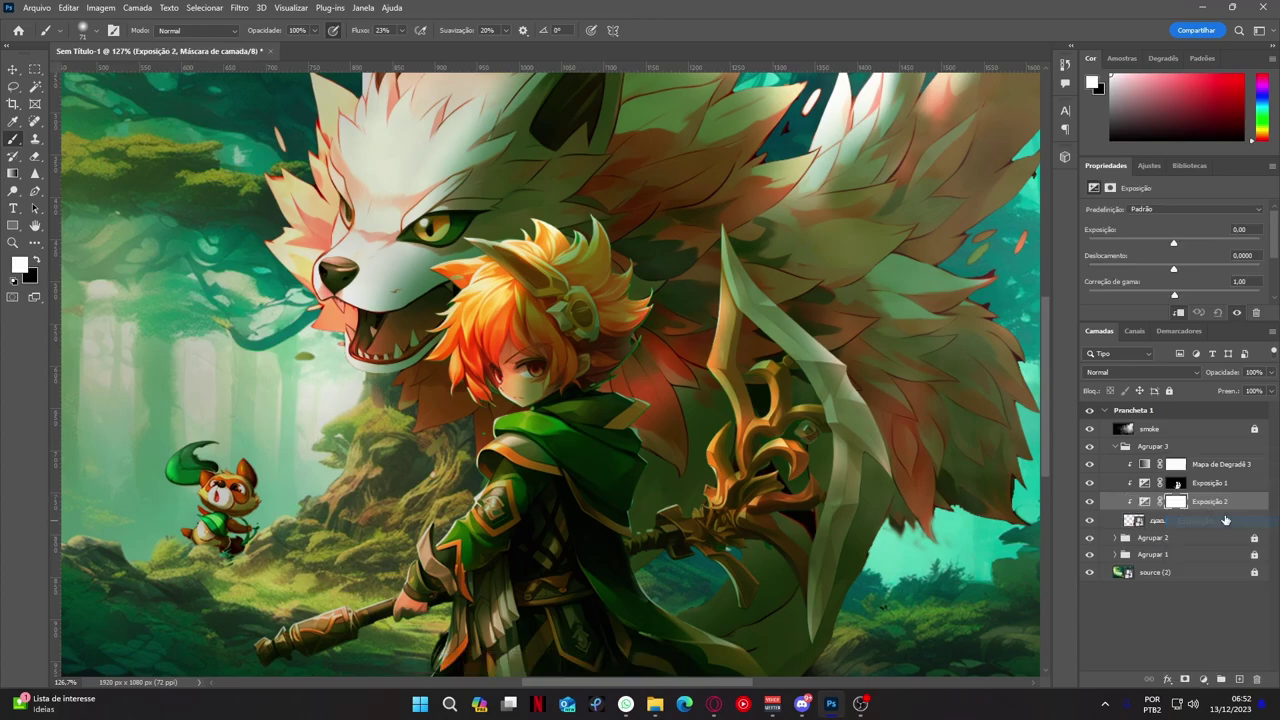
key("ctrl+i")
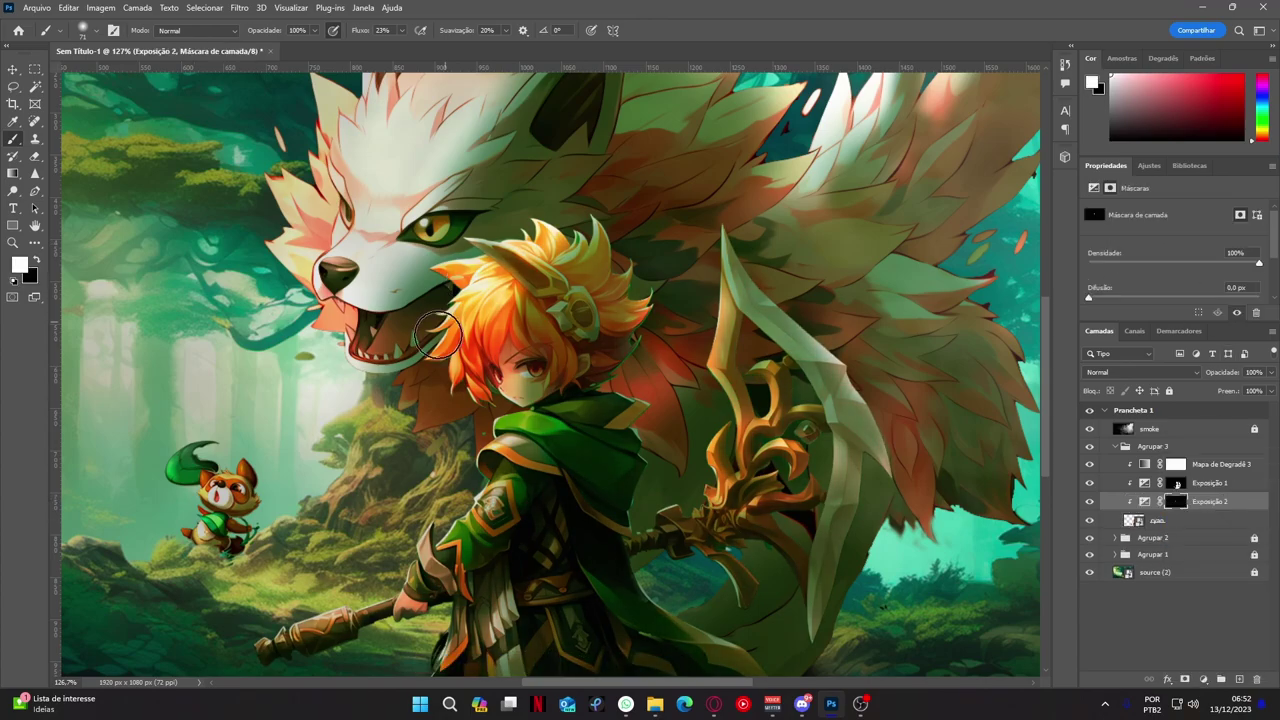
scroll(520, 400, "up", 1)
scroll(467, 459, "up", 1)
scroll(467, 459, "down", 2)
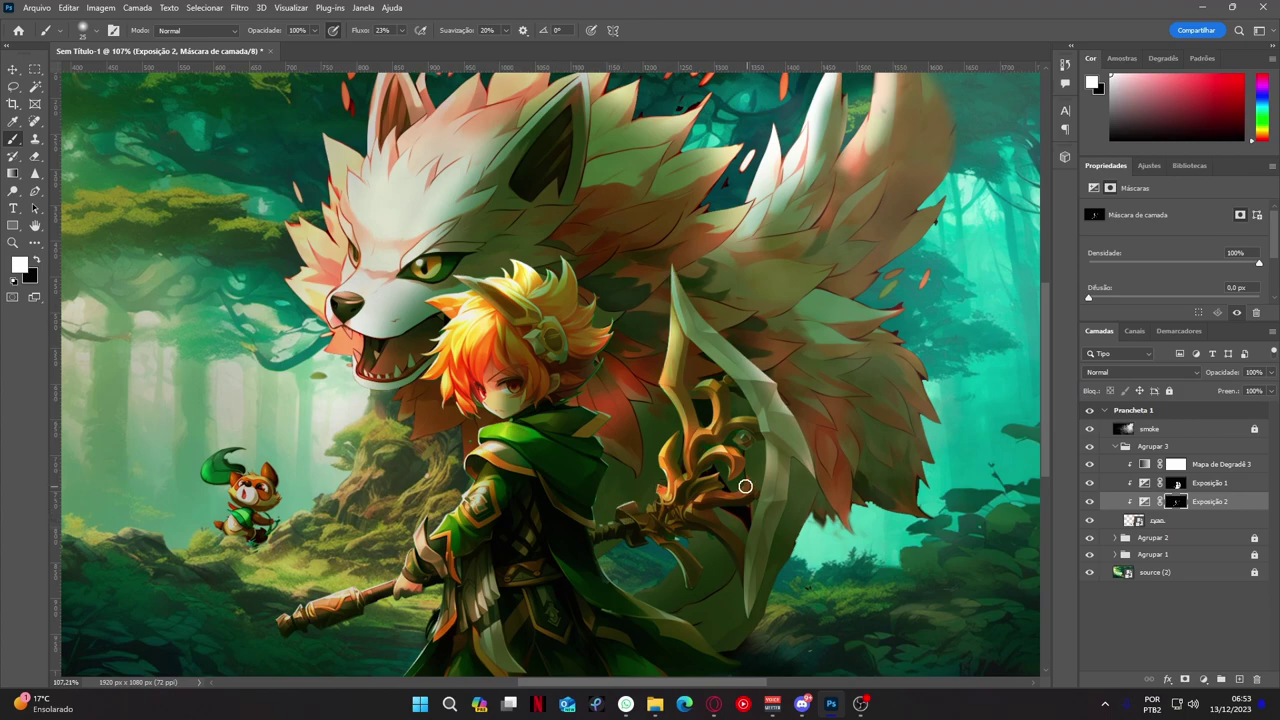
scroll(745, 486, "up", 2)
scroll(623, 574, "up", 1)
key("alt+bracketright")
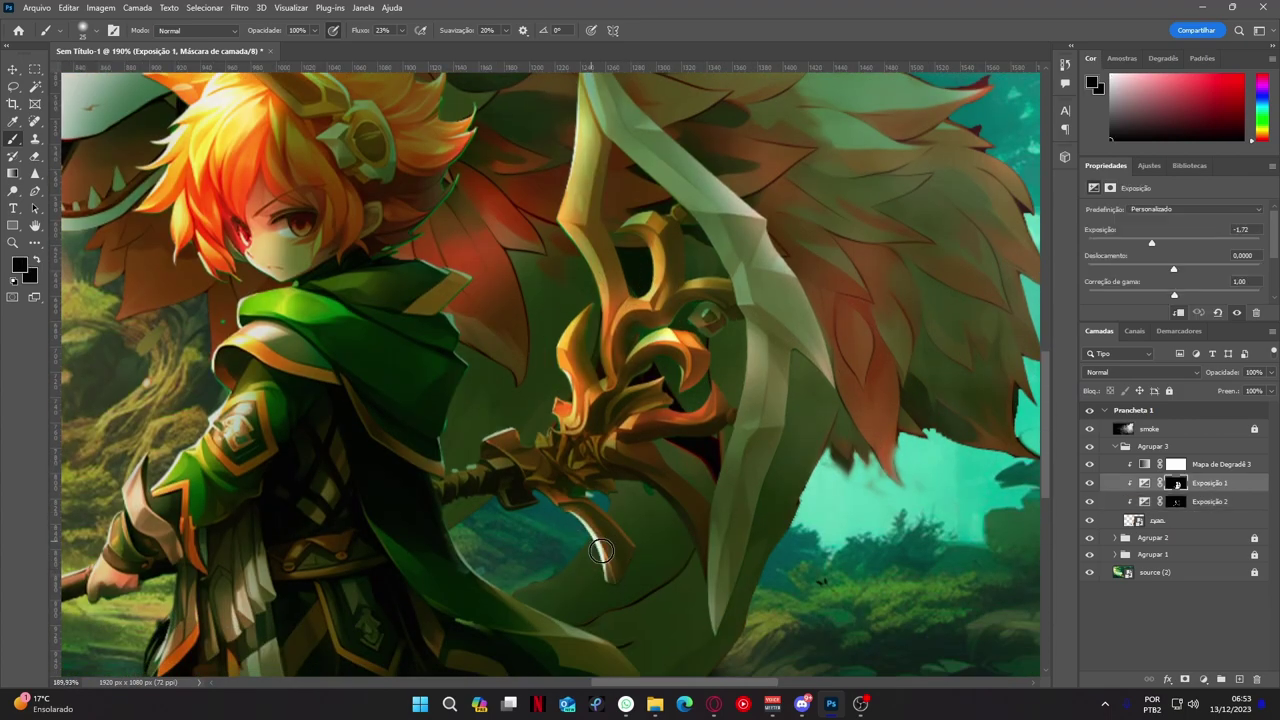
scroll(600, 551, "up", 2)
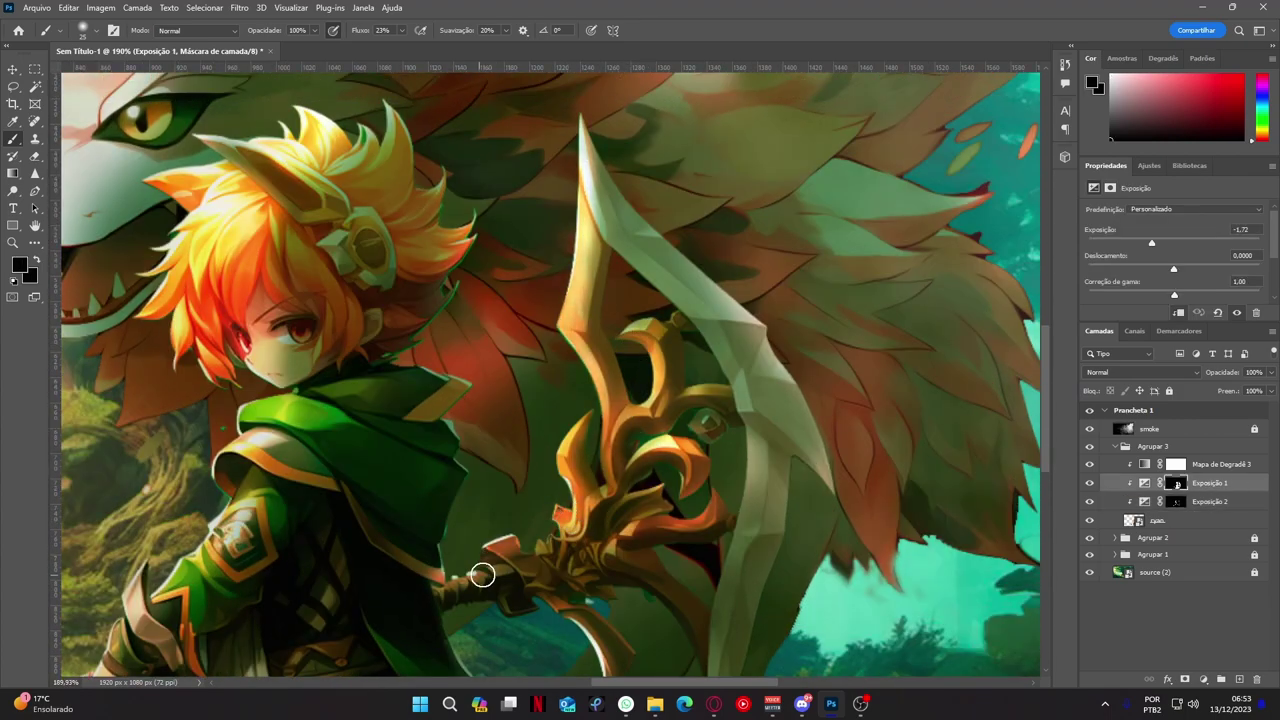
scroll(482, 575, "up", 3)
scroll(440, 582, "down", 6)
scroll(922, 540, "up", 3)
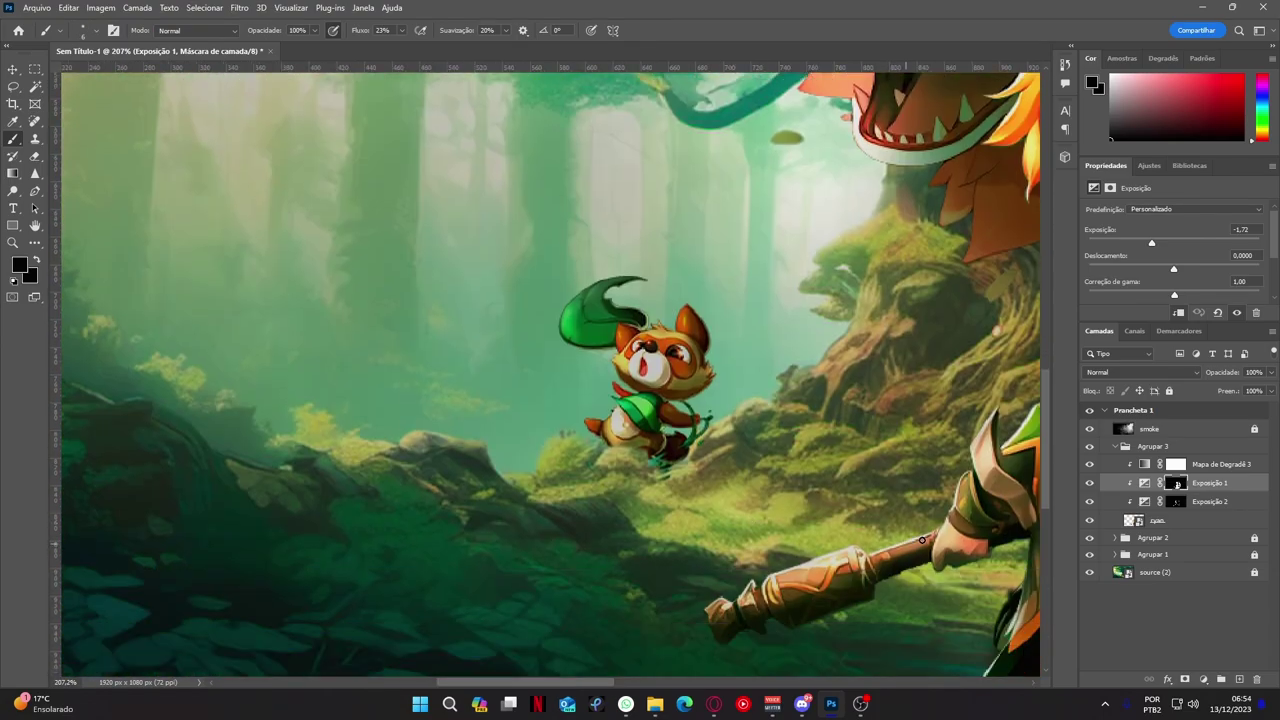
scroll(688, 560, "right", 10)
scroll(688, 540, "up", 4)
scroll(600, 380, "up", 1)
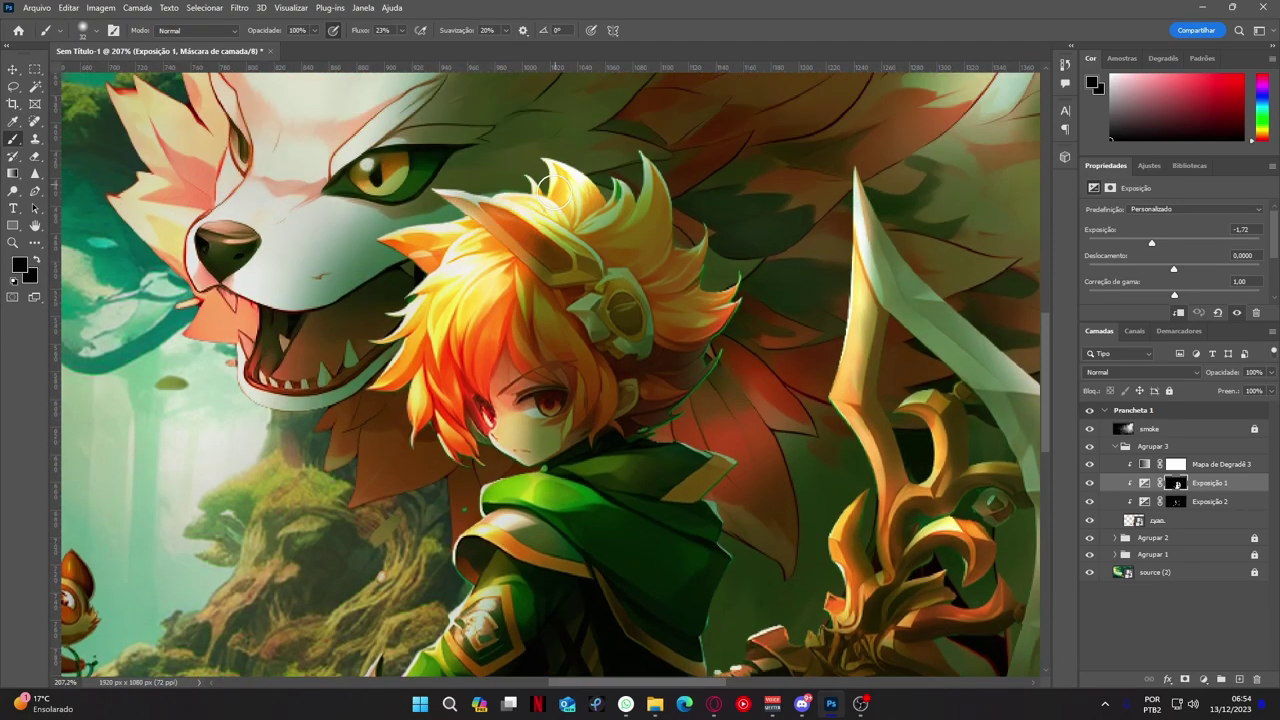
scroll(515, 430, "down", 2)
scroll(650, 480, "down", 2)
scroll(789, 537, "down", 2)
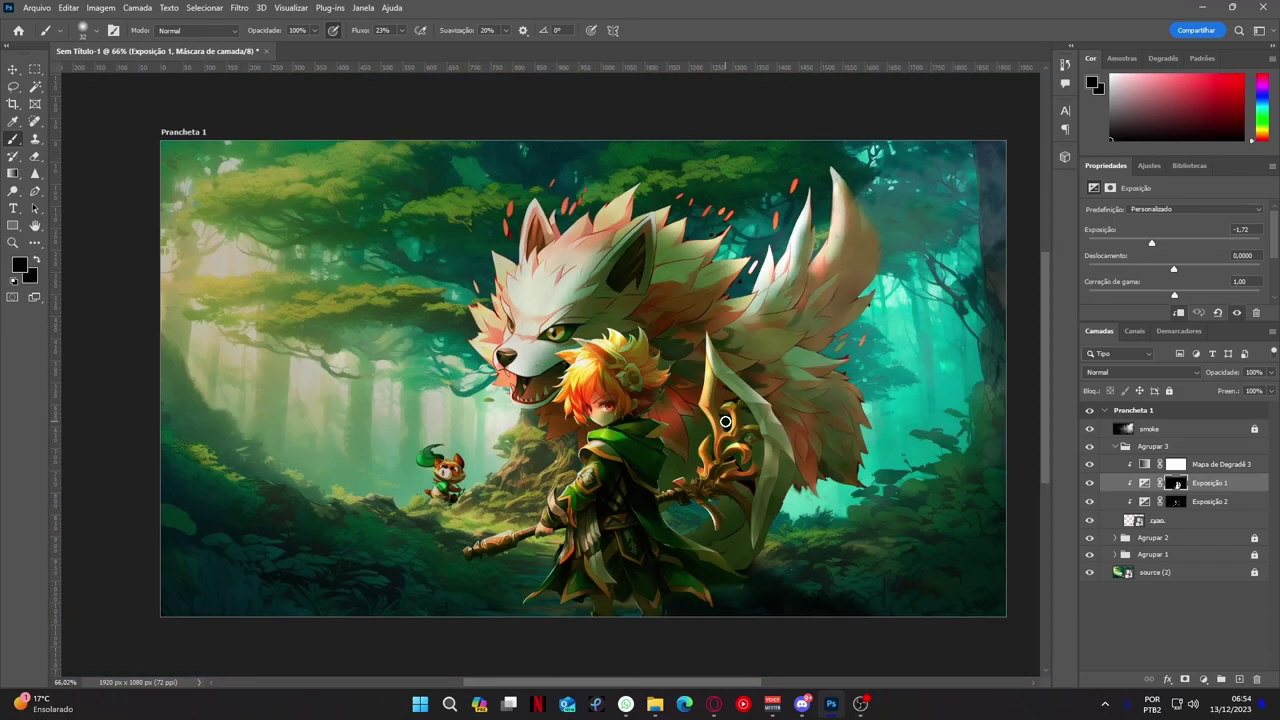
scroll(730, 463, "up", 3)
Scroll down the canvas to review the light flares over the forest
scroll(858, 427, "down", 1)
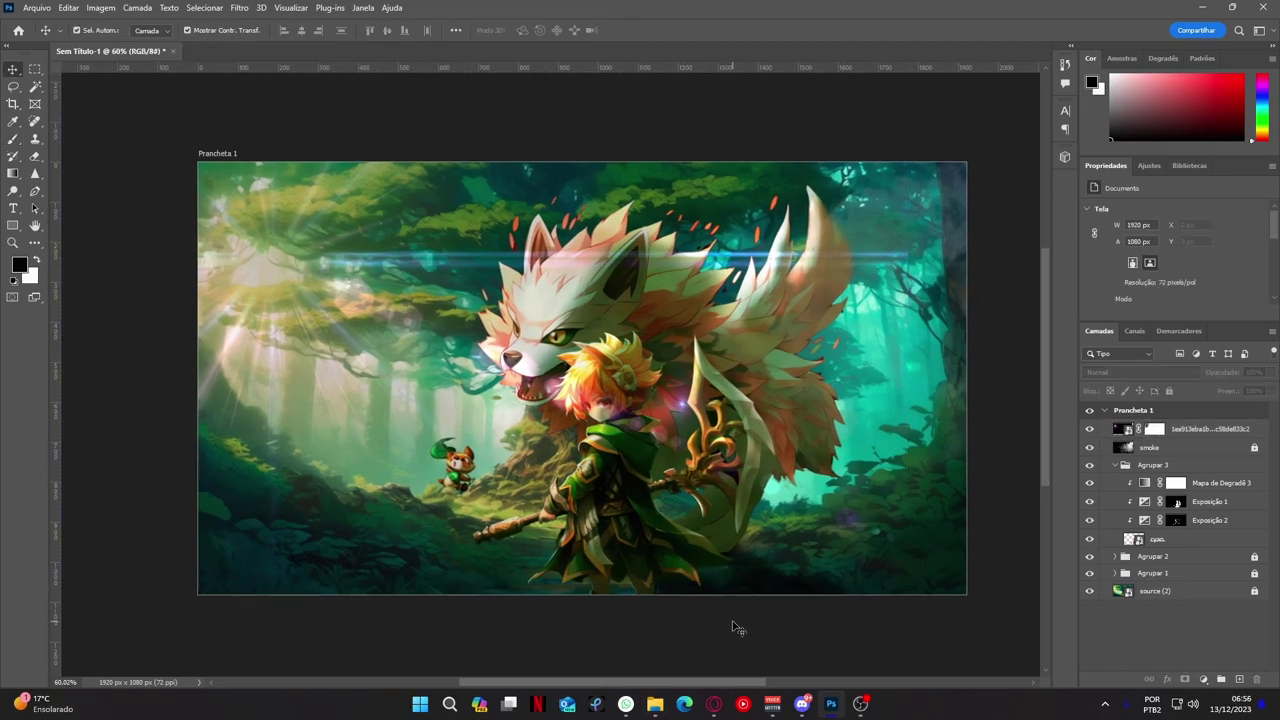
Make the merged layer a Smart Object and grade it in Camera Raw: temperature -20, tint -9, contrast -9, less vibrance
right_click(1165, 428)
left_click(1110, 348)
left_click(239, 7)
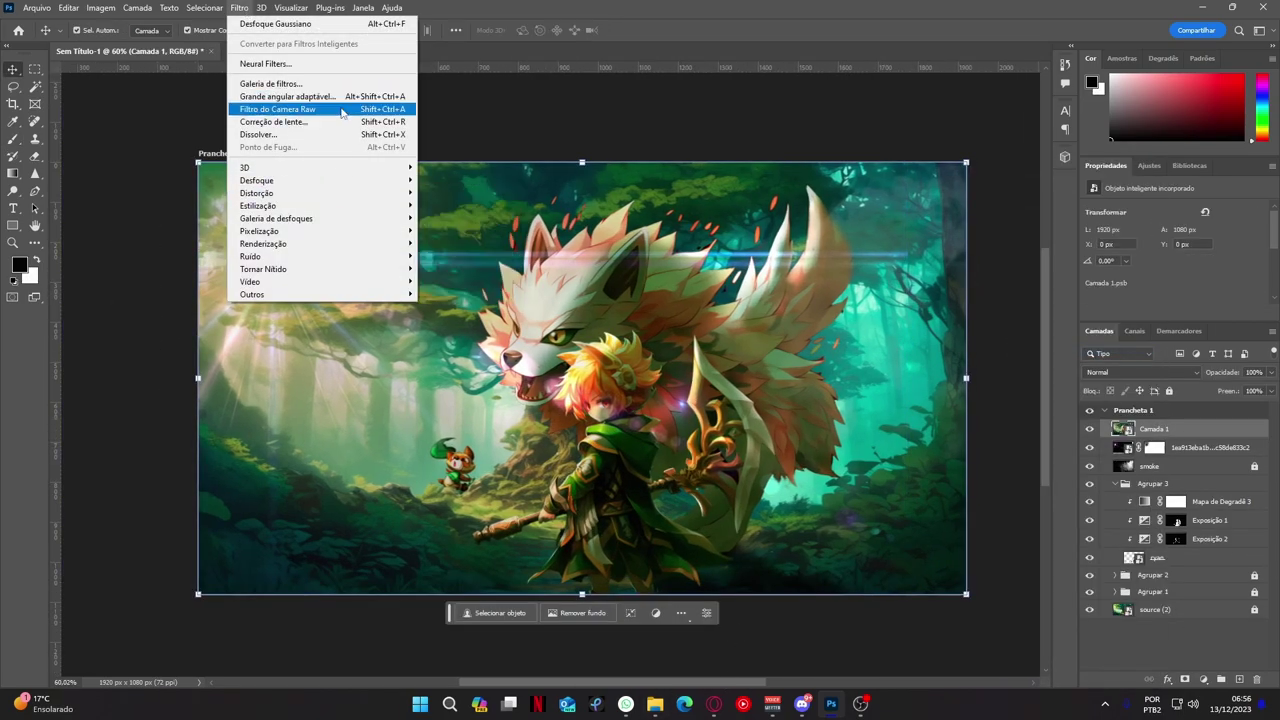
left_click(310, 108)
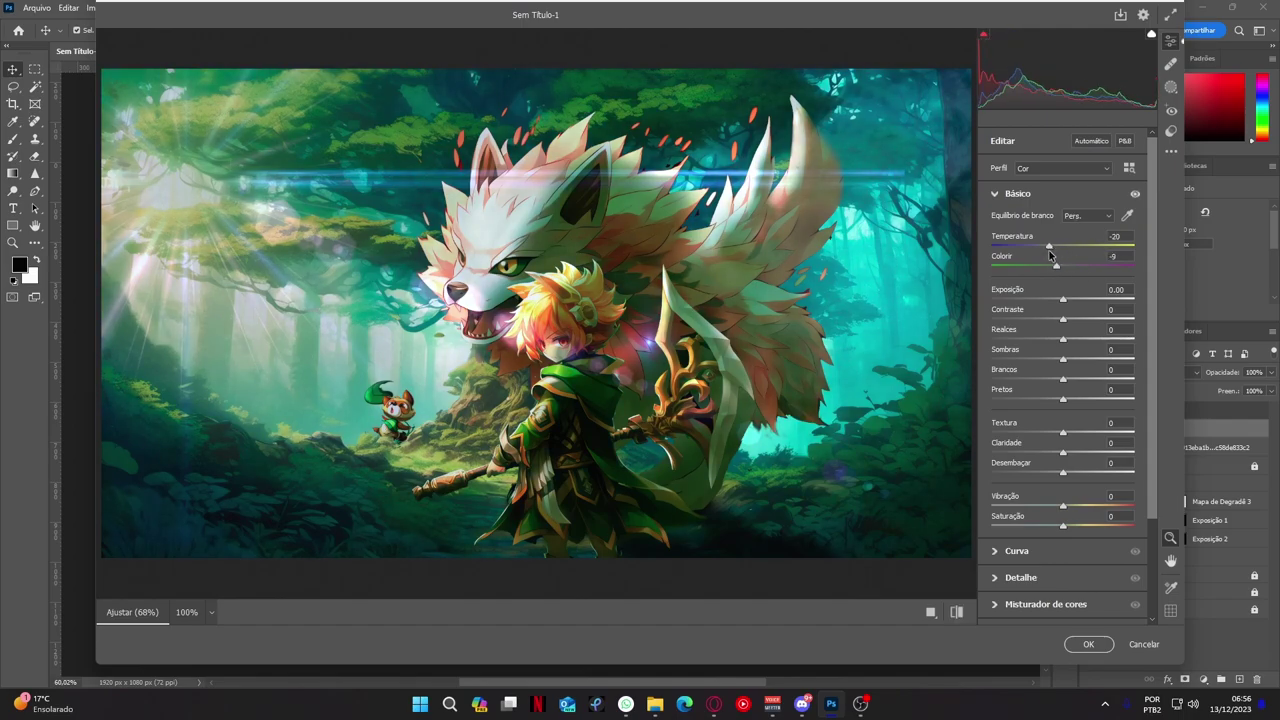
scroll(1050, 256, "down", 2)
left_click_drag(1063, 219, 1066, 238)
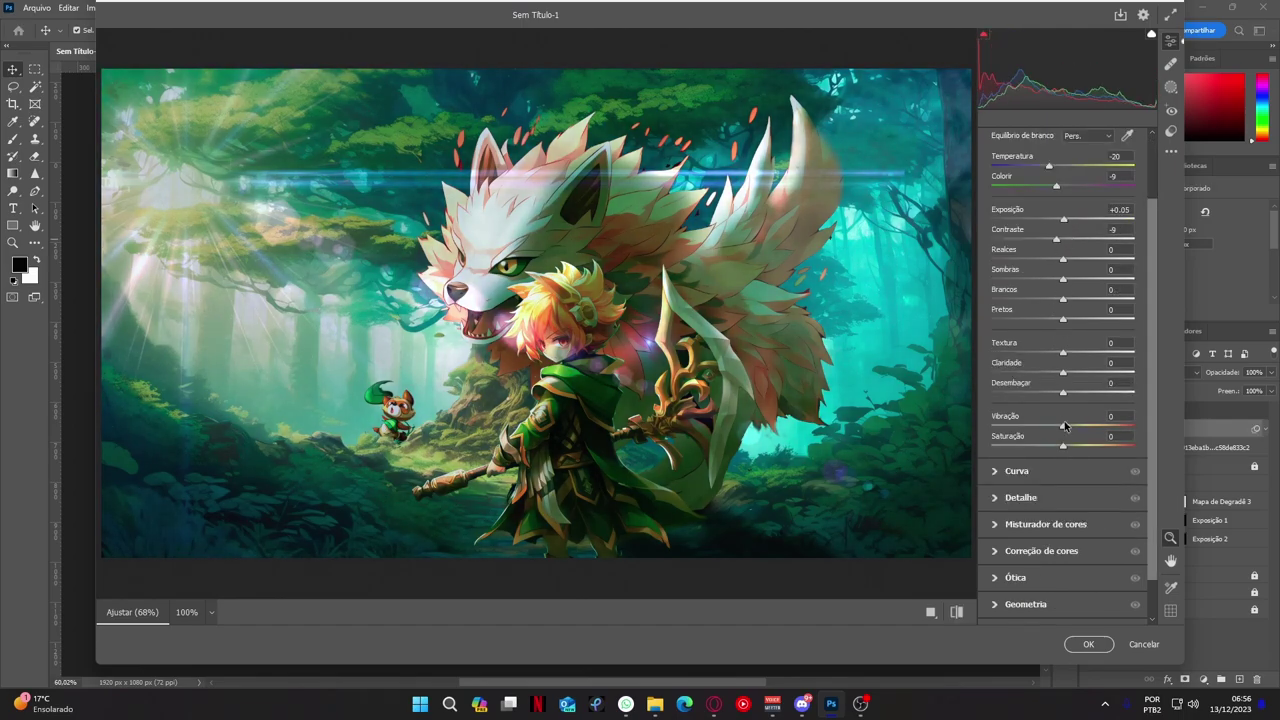
left_click_drag(1081, 430, 1069, 432)
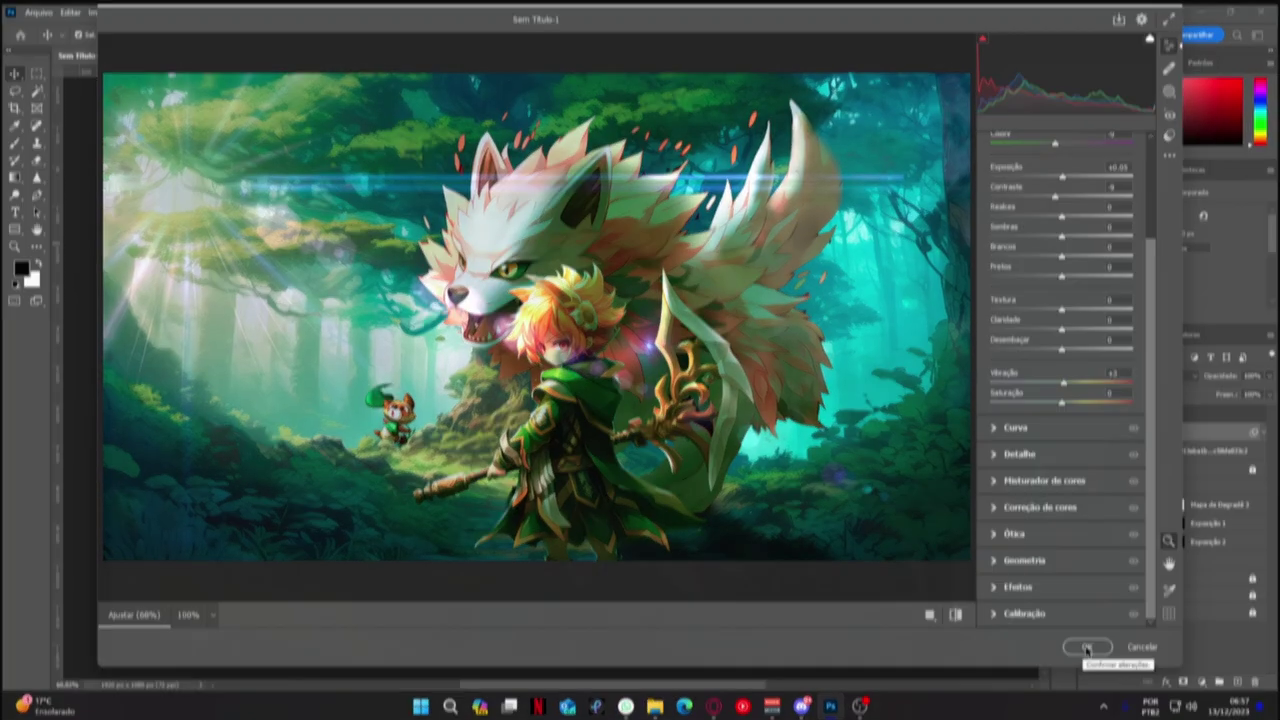